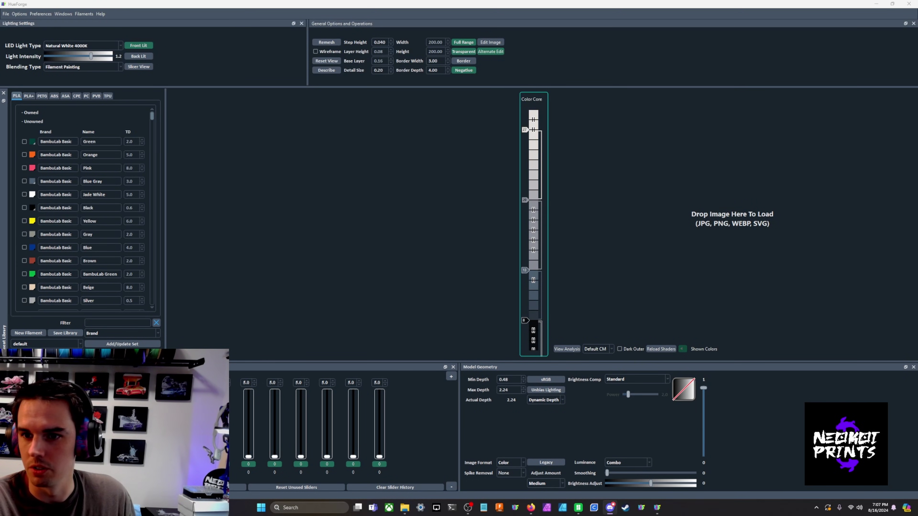
Load the Vault Boy image and turn on the wireframe display to inspect the model's relief from an angle
key(alt+Tab)
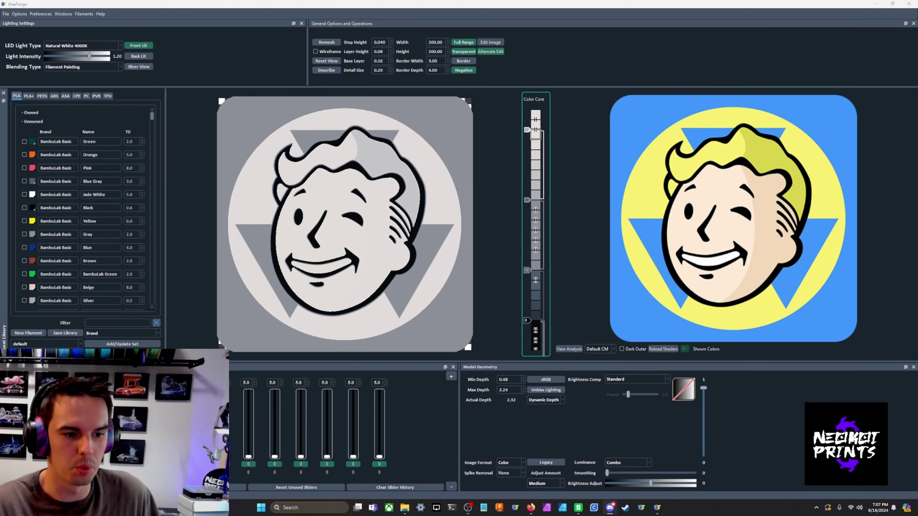
drag(383, 264, 446, 227)
click(316, 52)
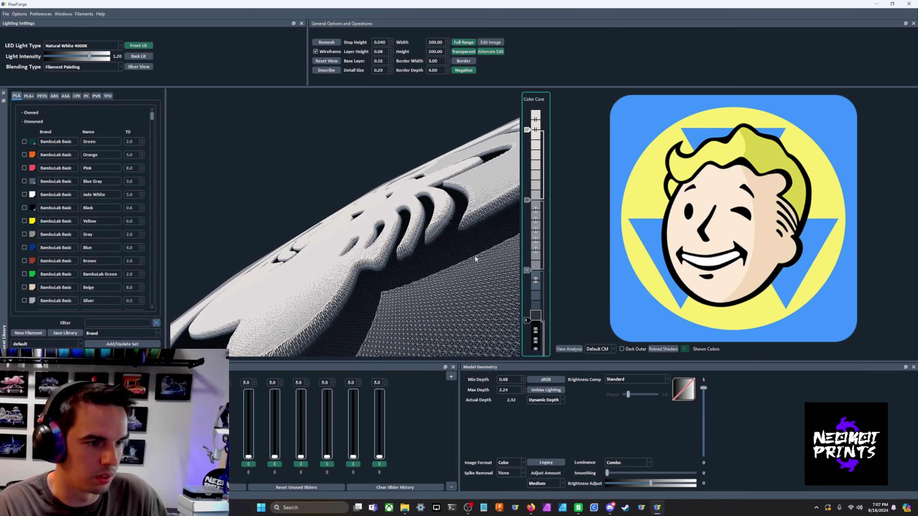
drag(475, 257, 477, 267)
scroll(477, 267, down, 3)
scroll(421, 247, down, 2)
drag(421, 247, 510, 348)
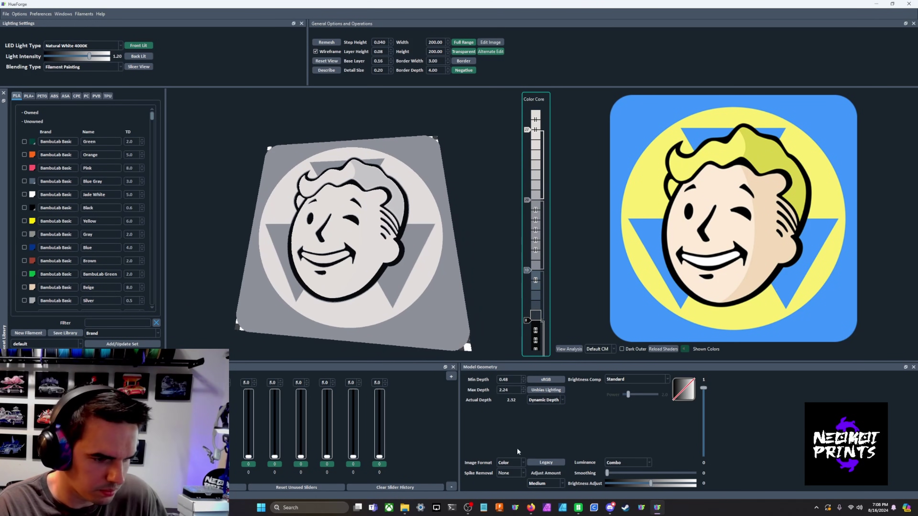
Try the Luminance image format, inspect the model's depth from the side, and switch the format back to Color
click(513, 464)
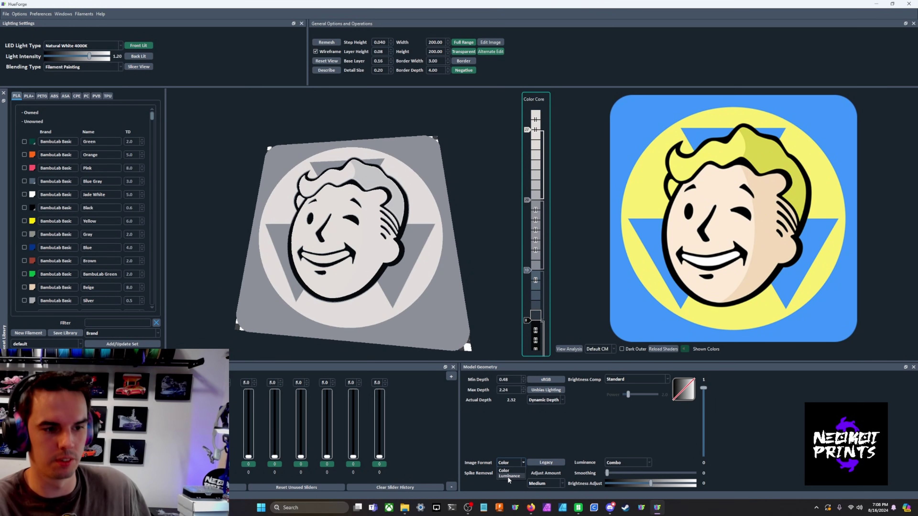
click(509, 477)
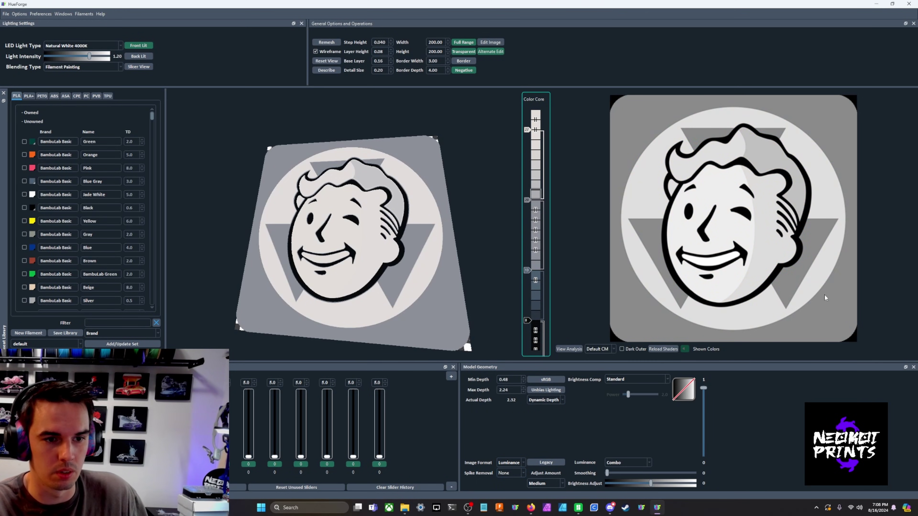
mouse_move(822, 272)
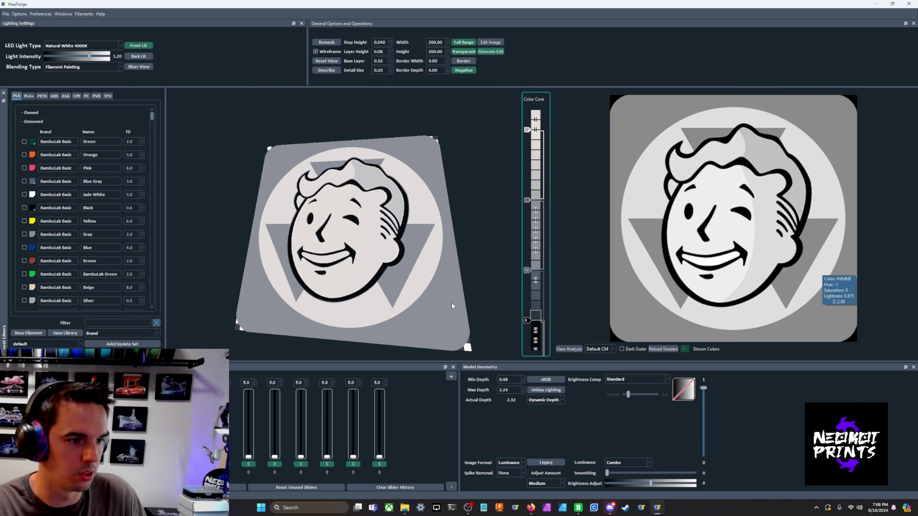
drag(453, 306, 385, 289)
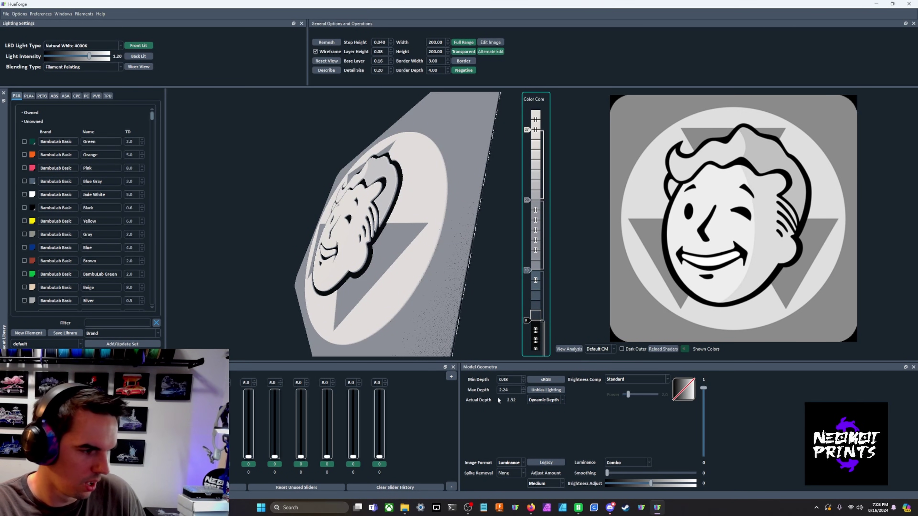
click(512, 462)
click(512, 472)
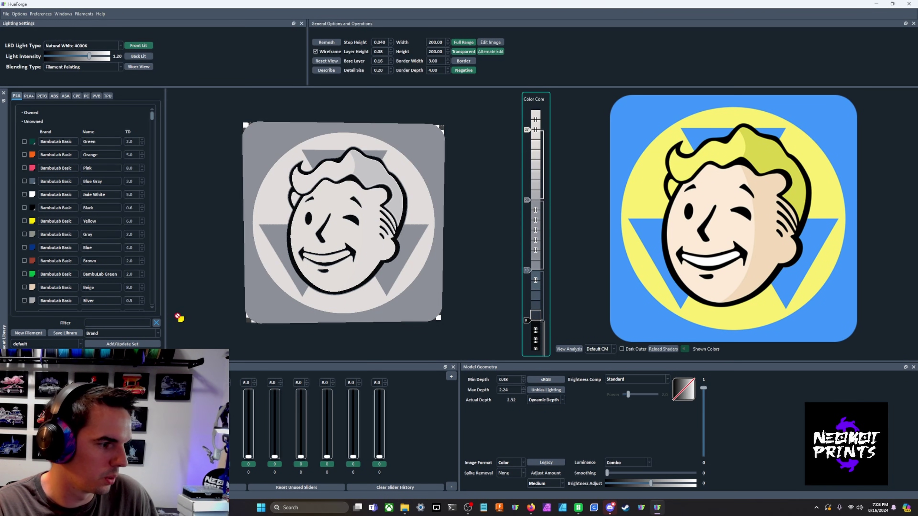
Replace the gray filament in the color core with BambuLab Basic Yellow and the blue-gray one with BambuLab Basic Blue
click(46, 218)
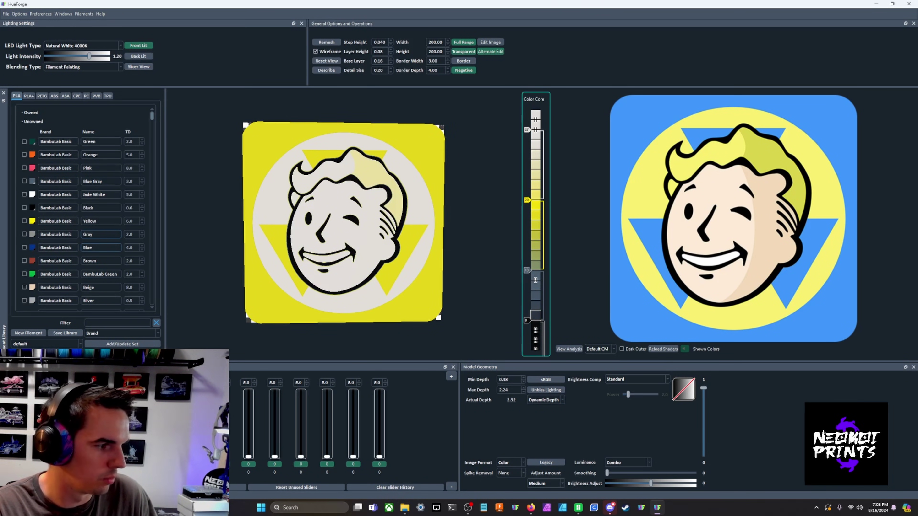
mouse_move(32, 247)
mouse_down()
mouse_move(65, 416)
mouse_move(39, 442)
mouse_move(65, 428)
mouse_up()
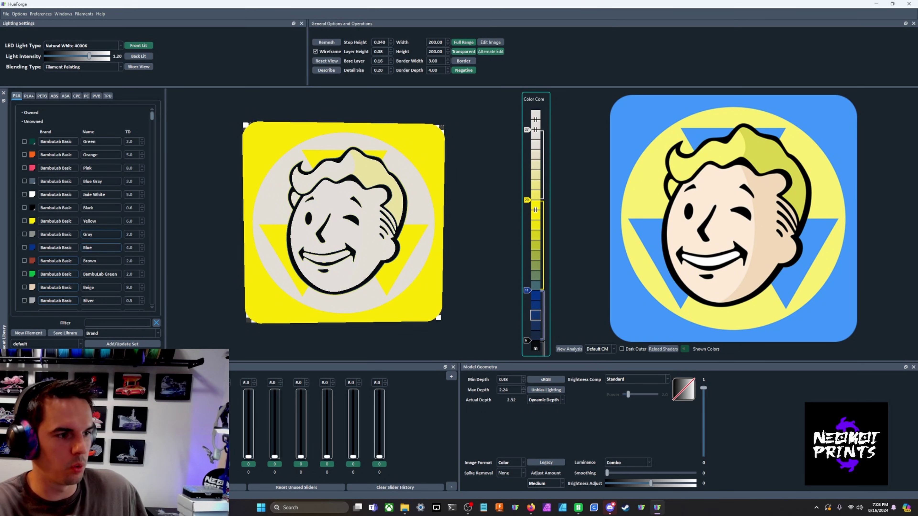
scroll(536, 315, down, 1)
scroll(535, 316, up, 6)
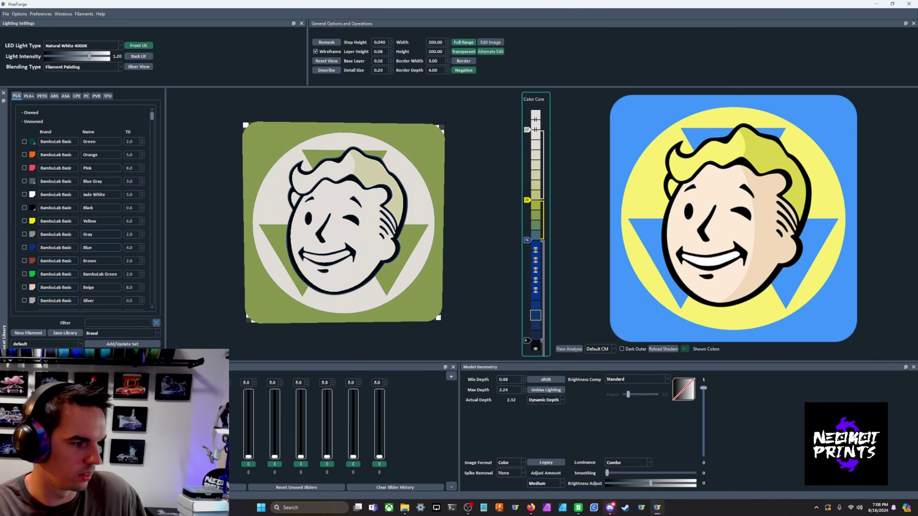
Raise the yellow slider to layer 24 and the blue slider to layer 19 in the color core
scroll(535, 315, up, 2)
drag(536, 200, 535, 159)
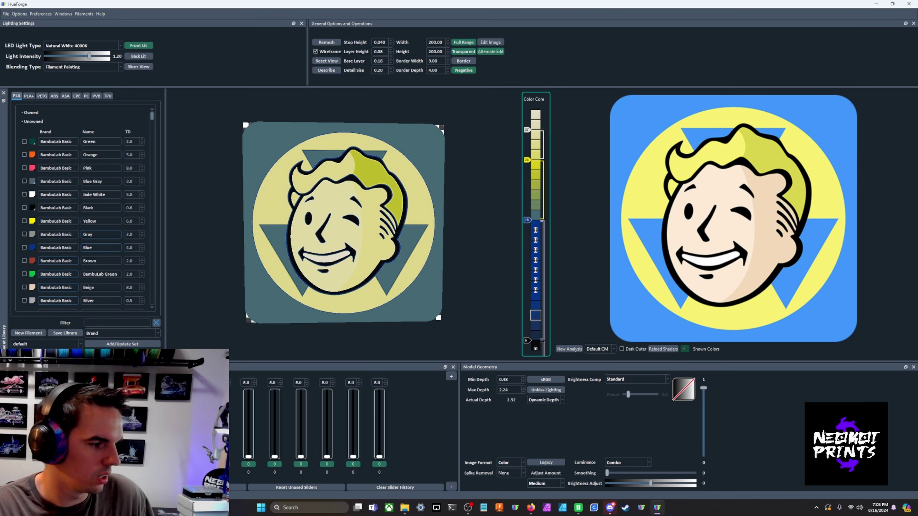
drag(536, 220, 535, 210)
Replace the blue filament with BambuLab Matte Ice Blue and raise the yellow slider to layer 25 and the ice blue one to 20
scroll(55, 194, down, 3)
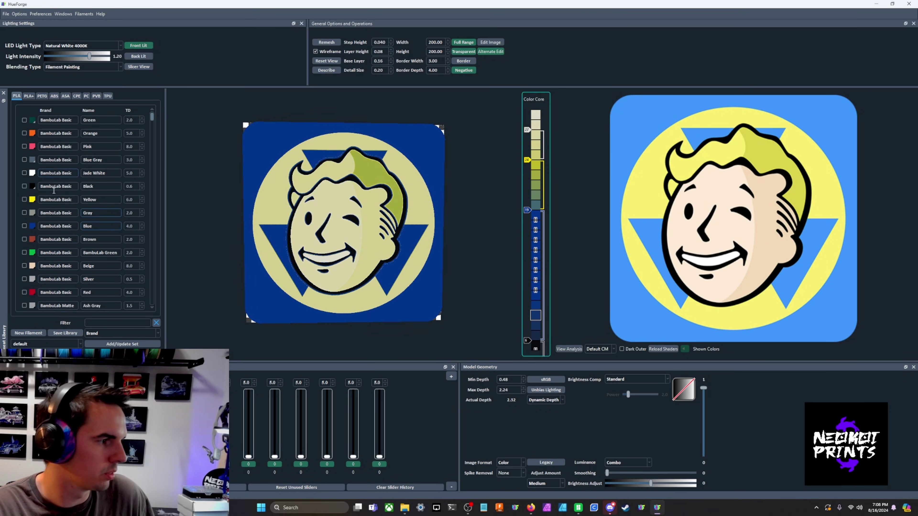
click(33, 247)
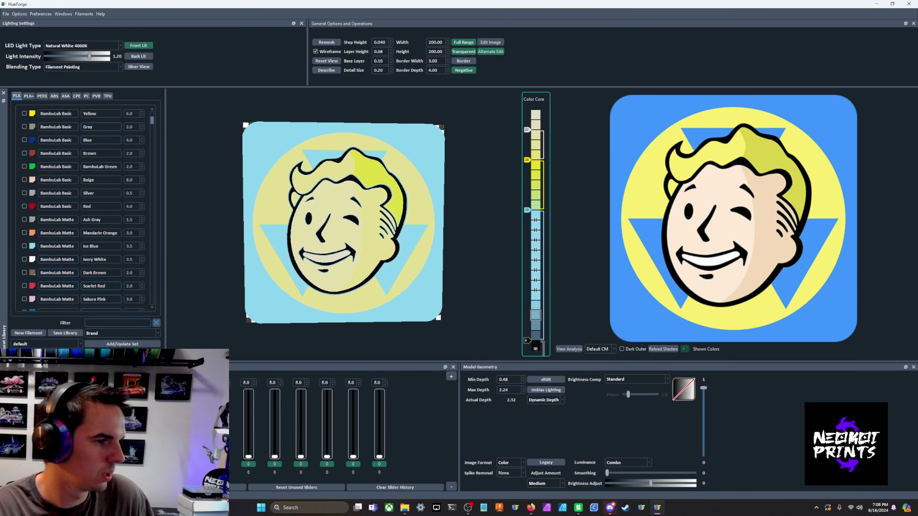
drag(527, 159, 527, 149)
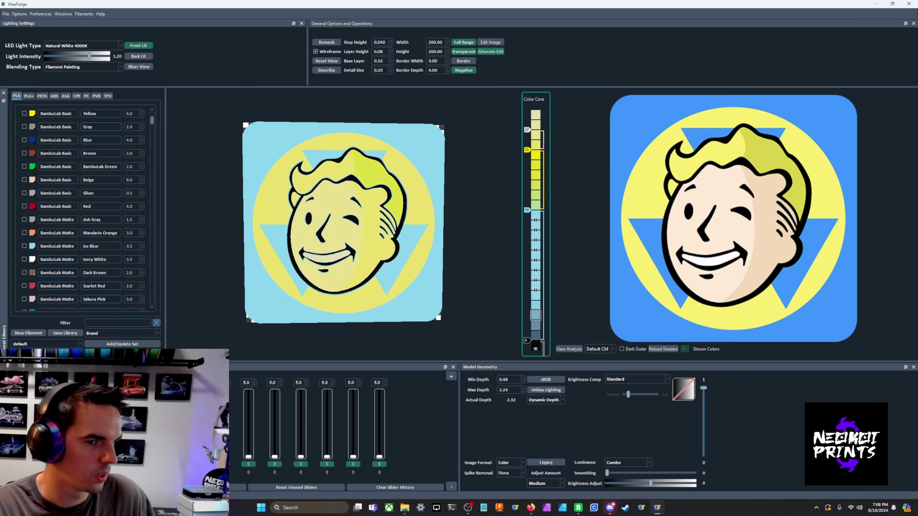
mouse_move(527, 210)
mouse_down()
mouse_move(527, 200)
mouse_move(527, 230)
mouse_up()
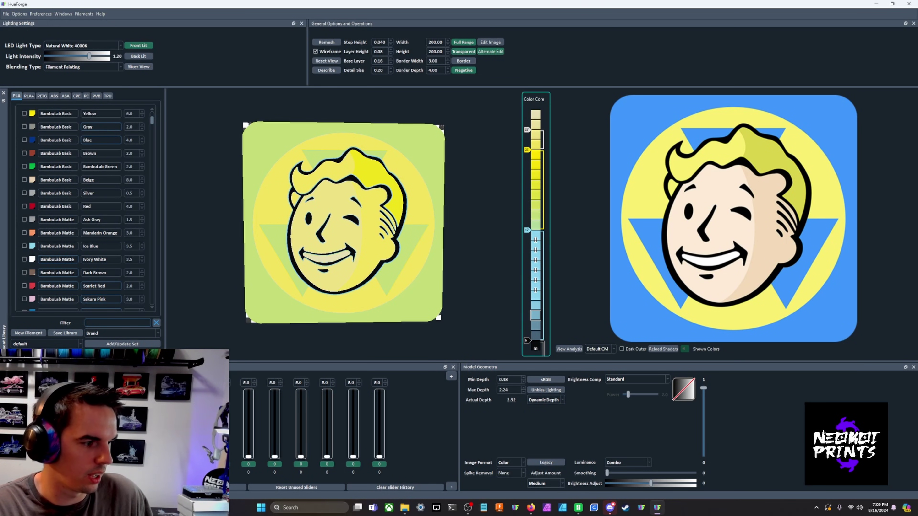
mouse_move(527, 230)
mouse_down()
mouse_move(526, 260)
mouse_move(527, 200)
mouse_up()
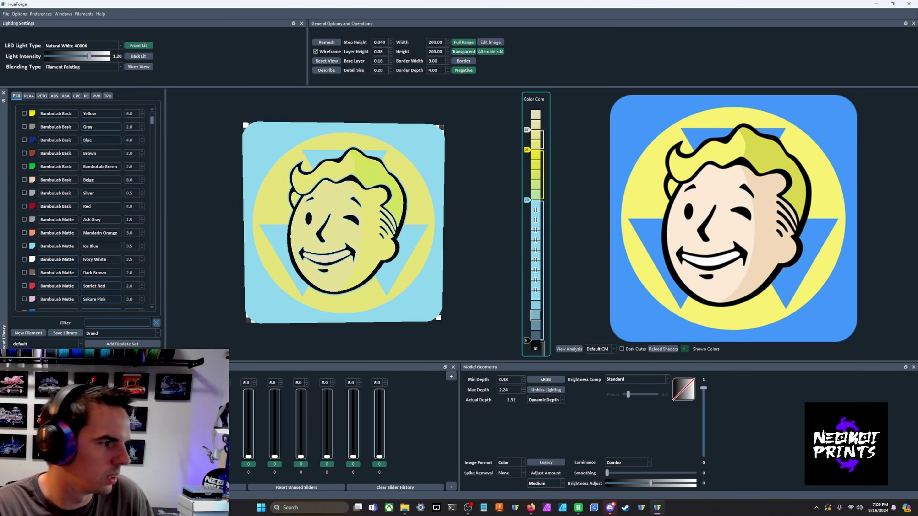
Replace the uppermost white filament with BambuLab Basic Beige and lower the yellow slider to layer 23
scroll(68, 217, down, 1)
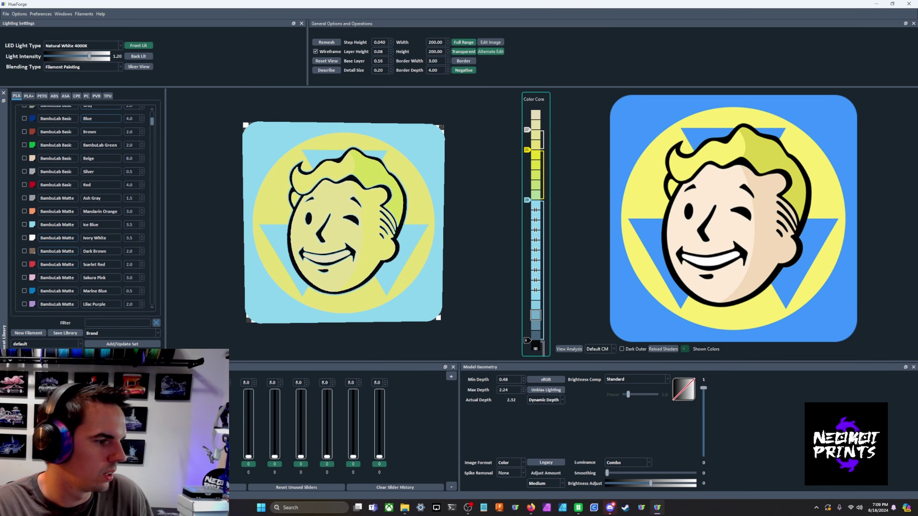
drag(32, 158, 534, 140)
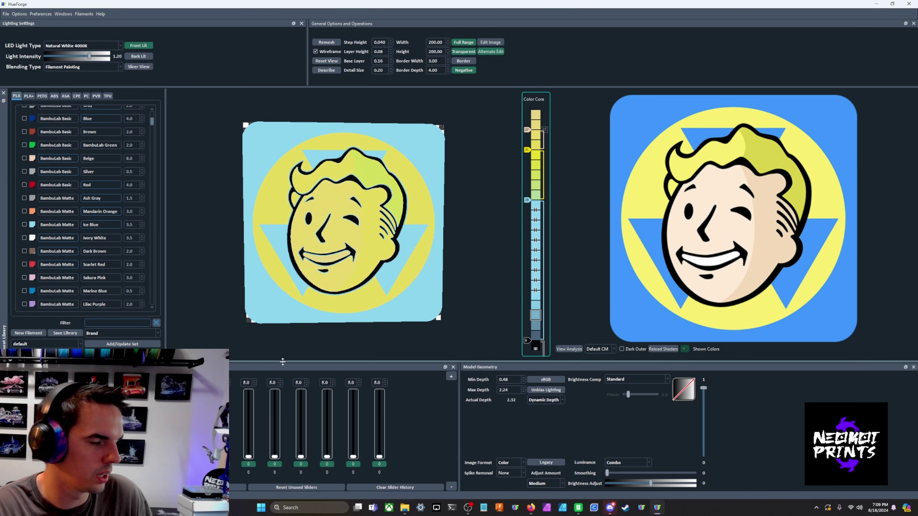
drag(527, 149, 526, 180)
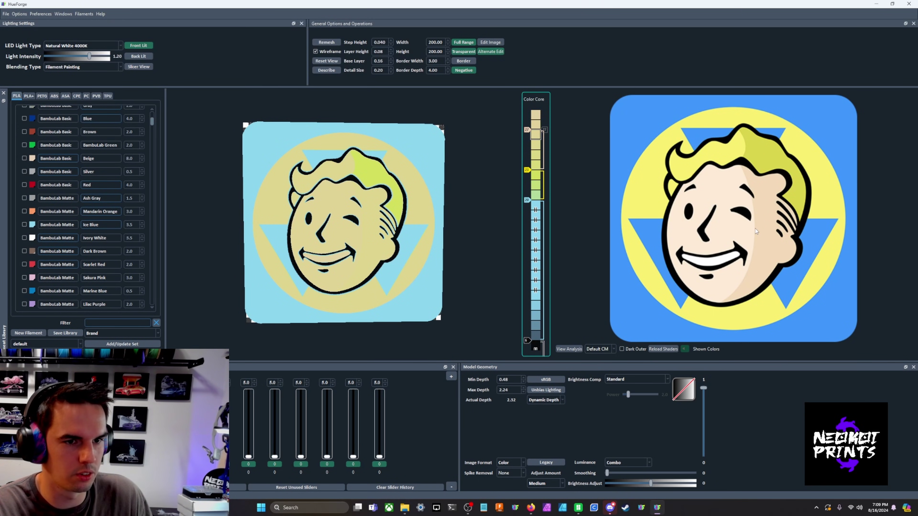
drag(391, 246, 389, 268)
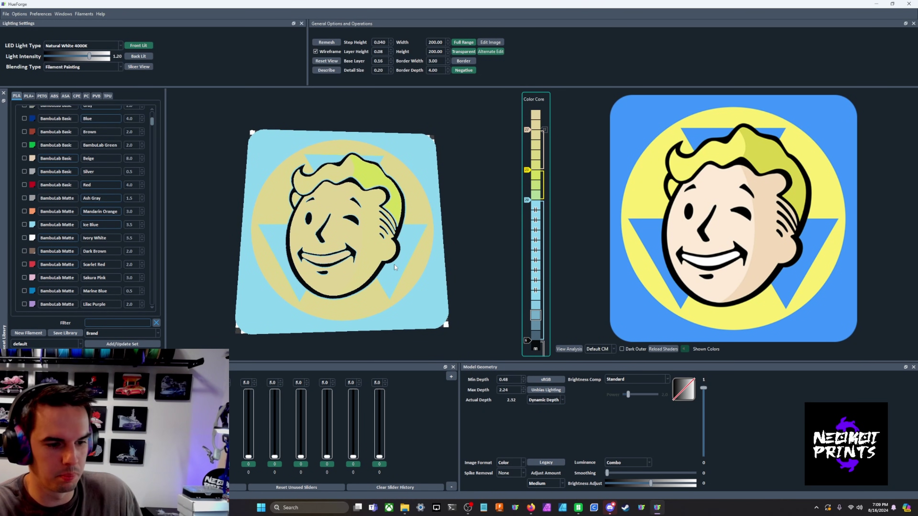
Set the luminance method to Color Aware with the Blue/Red preset
click(630, 464)
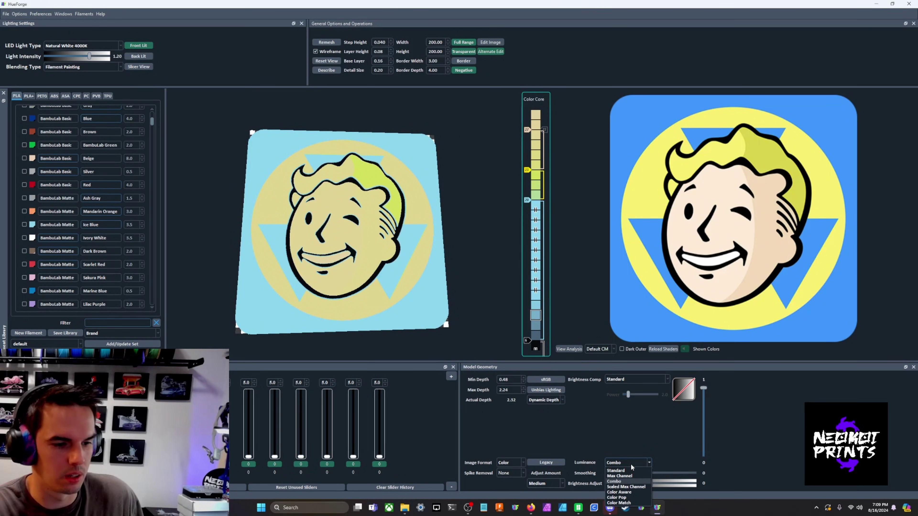
click(619, 492)
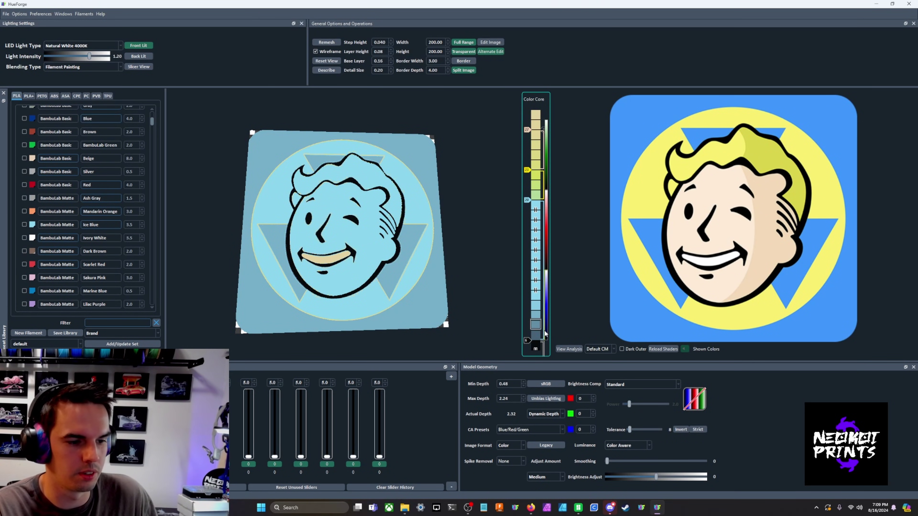
mouse_move(530, 432)
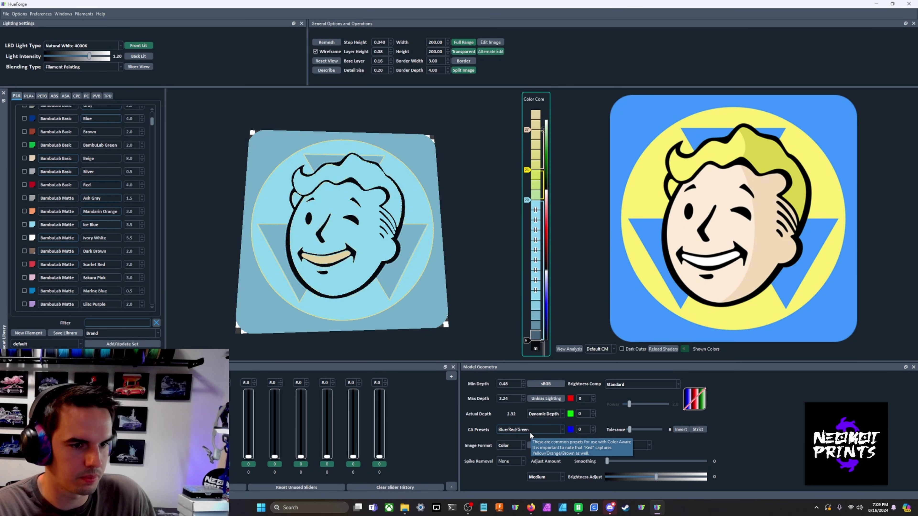
click(535, 429)
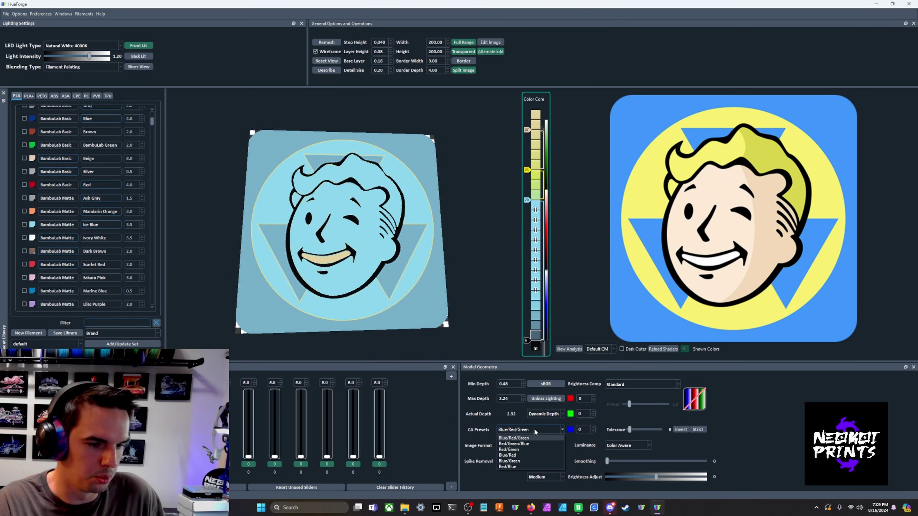
click(522, 456)
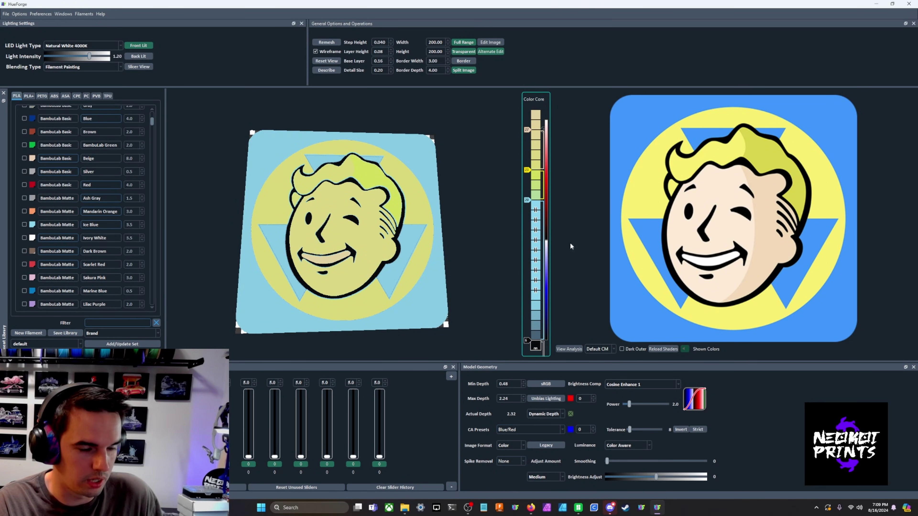
Try the Red/Green/Blue color-aware preset and switch back to Blue/Red
click(531, 437)
click(531, 436)
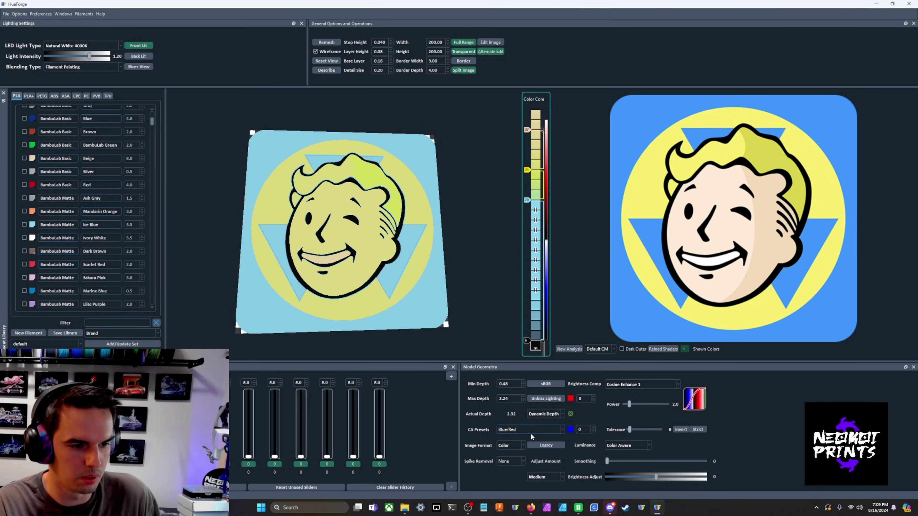
click(531, 435)
click(530, 444)
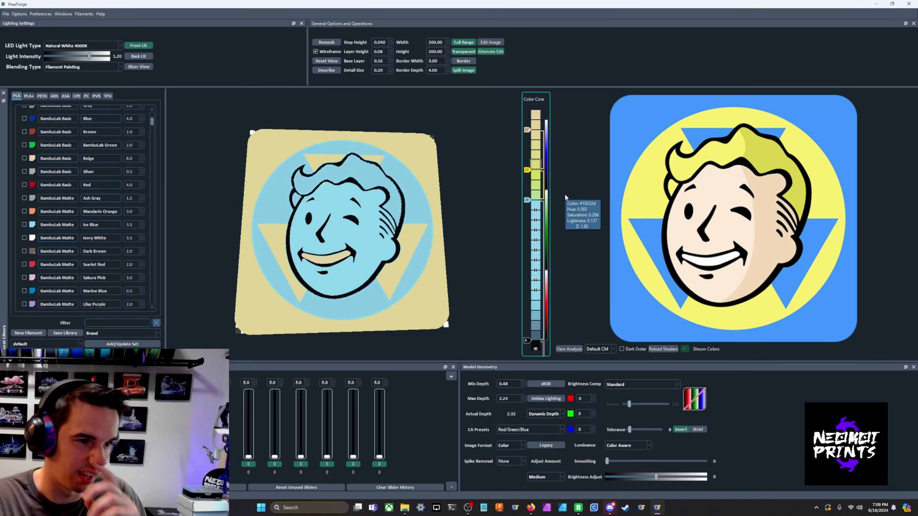
click(523, 429)
click(526, 457)
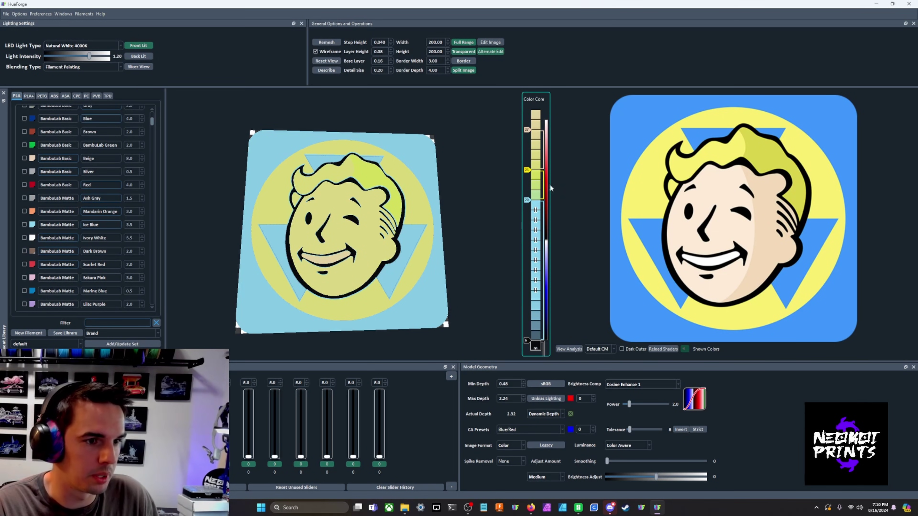
Lower the ice blue slider to layer 12 and replace that filament with BambuLab Matte Marine Blue
drag(527, 200, 527, 320)
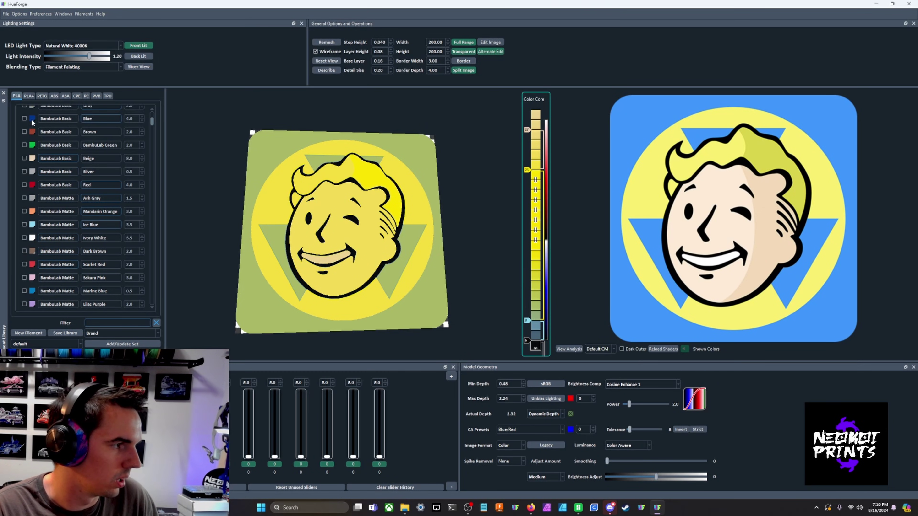
drag(527, 320, 527, 280)
scroll(70, 288, down, 1)
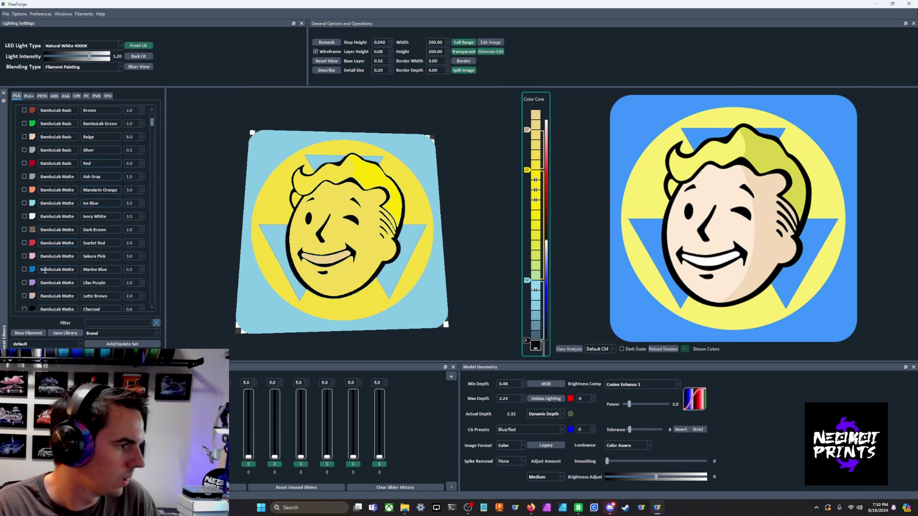
double_click(33, 270)
drag(325, 320, 305, 316)
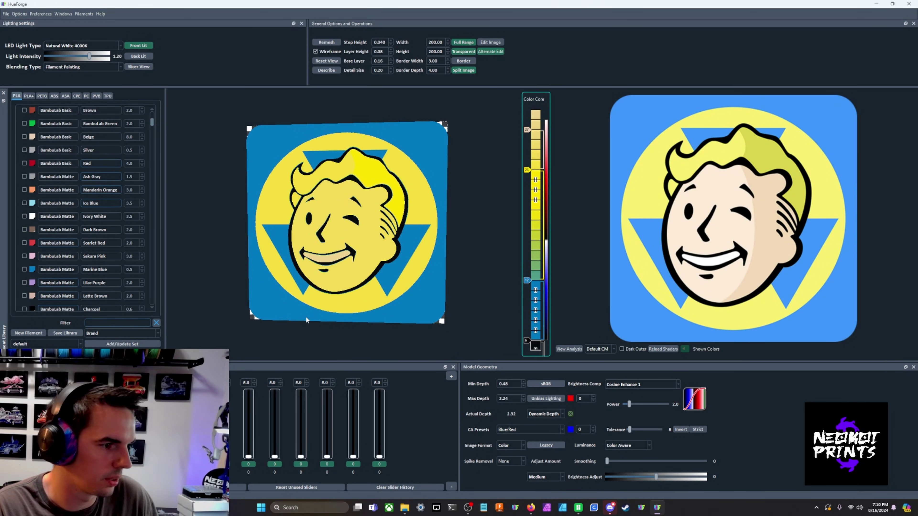
Insert BambuLab Basic Black between the marine blue and yellow filaments at layer 17 of the color core
scroll(66, 193, up, 5)
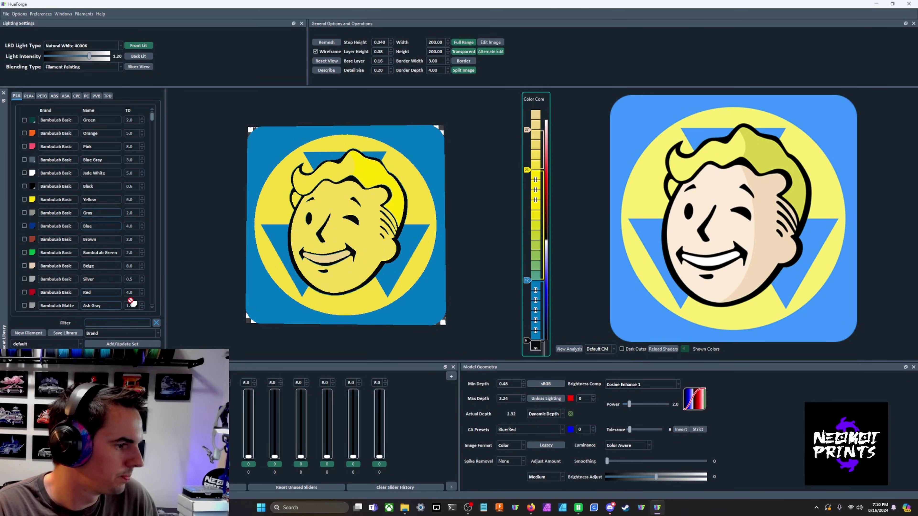
mouse_move(144, 457)
mouse_down()
mouse_move(144, 420)
mouse_move(143, 457)
mouse_up()
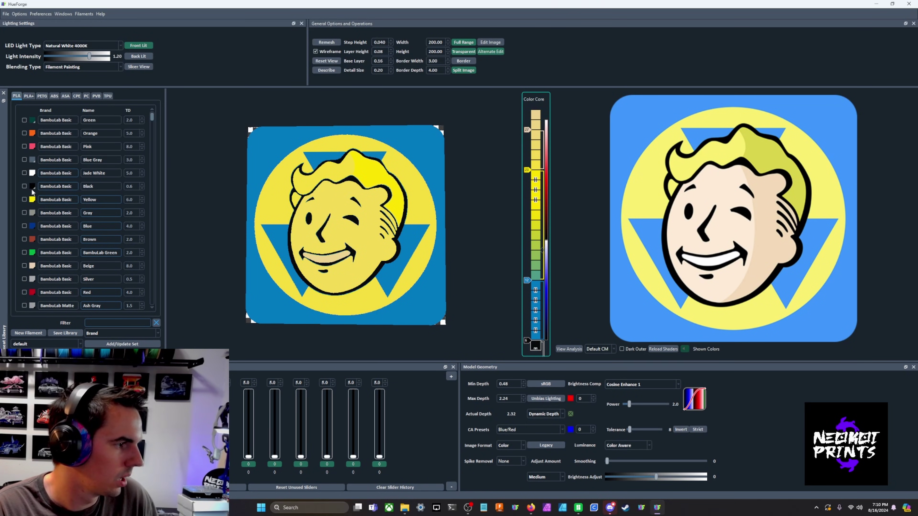
drag(32, 187, 141, 343)
mouse_move(32, 186)
mouse_down()
mouse_move(71, 219)
mouse_move(143, 417)
mouse_up()
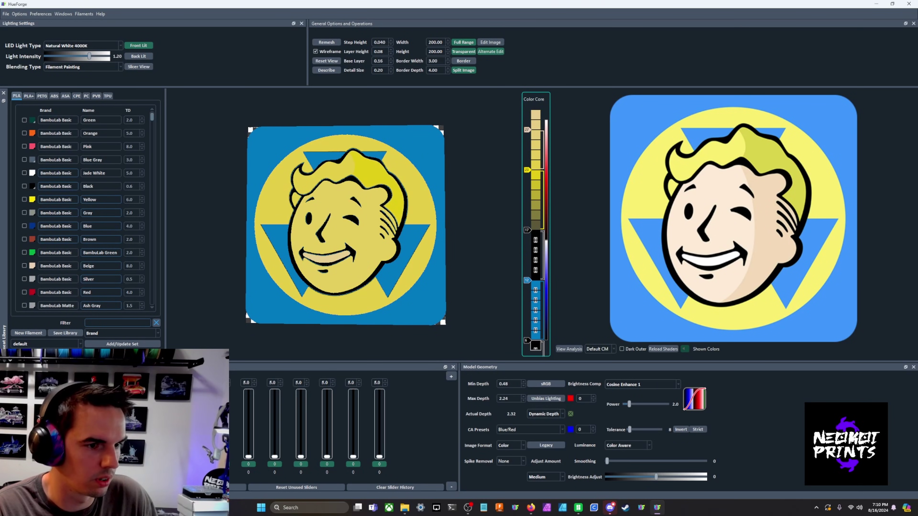
Raise the marine blue slider to layer 16 and the black slider to layer 18 in the color core
drag(526, 280, 527, 240)
drag(362, 270, 365, 267)
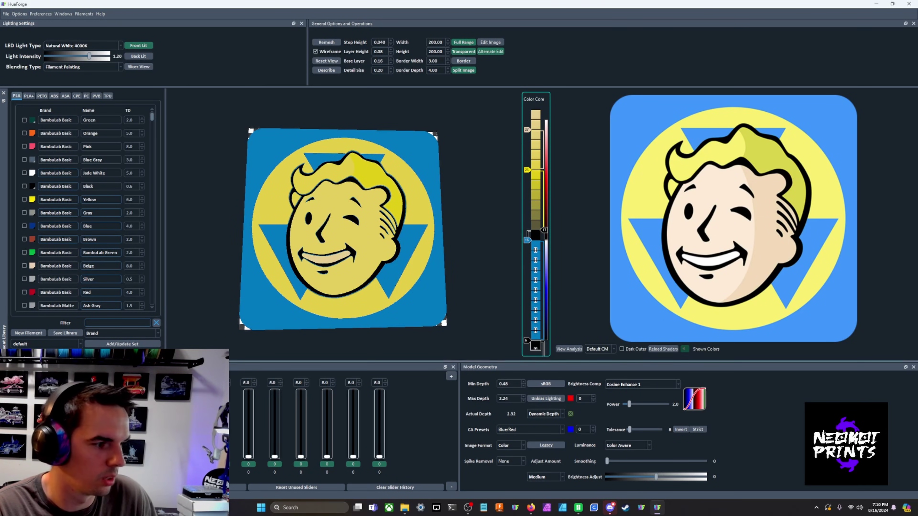
drag(143, 417, 144, 415)
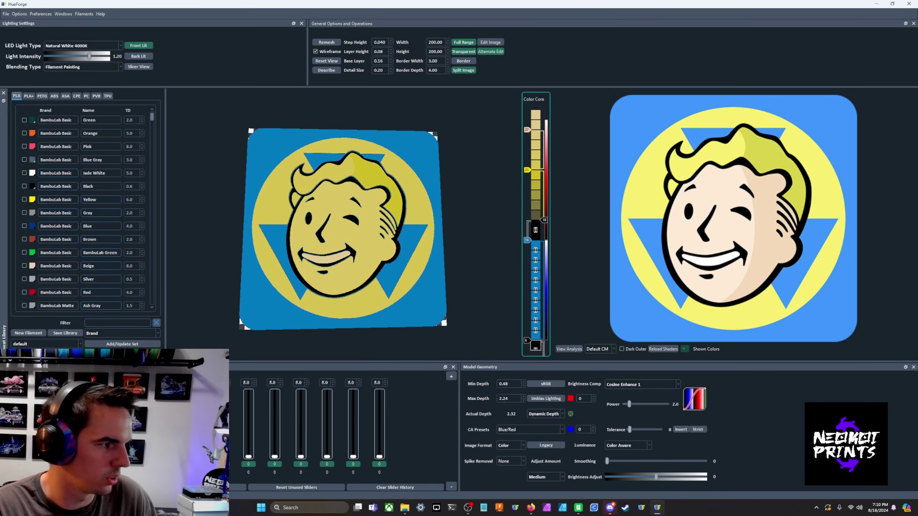
Try the beige filament below the yellow in the color core, with its slider at layer 22 and then 24
mouse_move(196, 394)
mouse_down()
mouse_move(196, 408)
mouse_move(170, 398)
mouse_up()
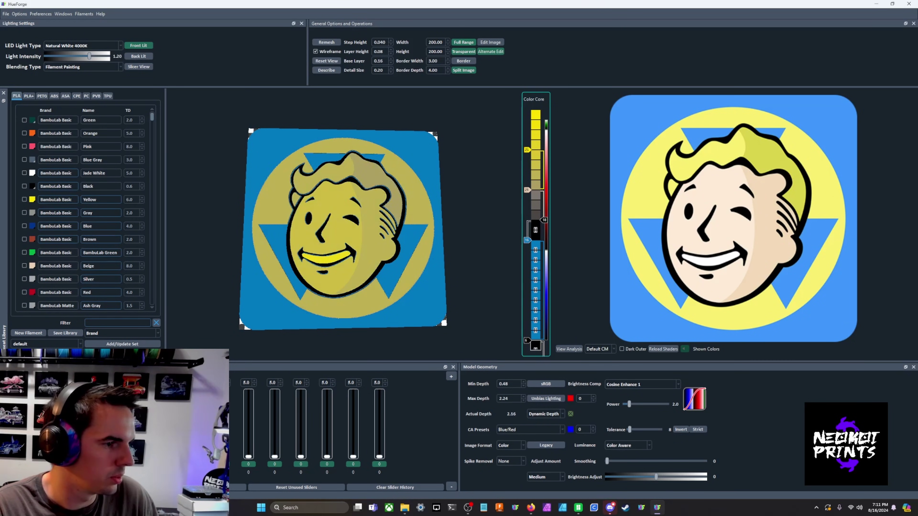
mouse_move(544, 189)
mouse_down()
mouse_move(544, 170)
mouse_move(527, 180)
mouse_move(527, 169)
mouse_move(527, 179)
mouse_up()
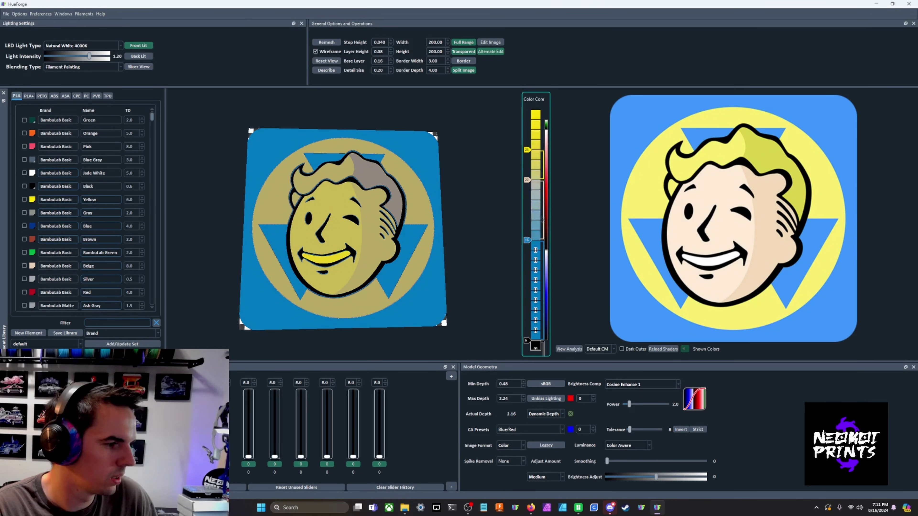
mouse_move(527, 180)
mouse_down()
mouse_move(527, 190)
mouse_move(527, 159)
mouse_up()
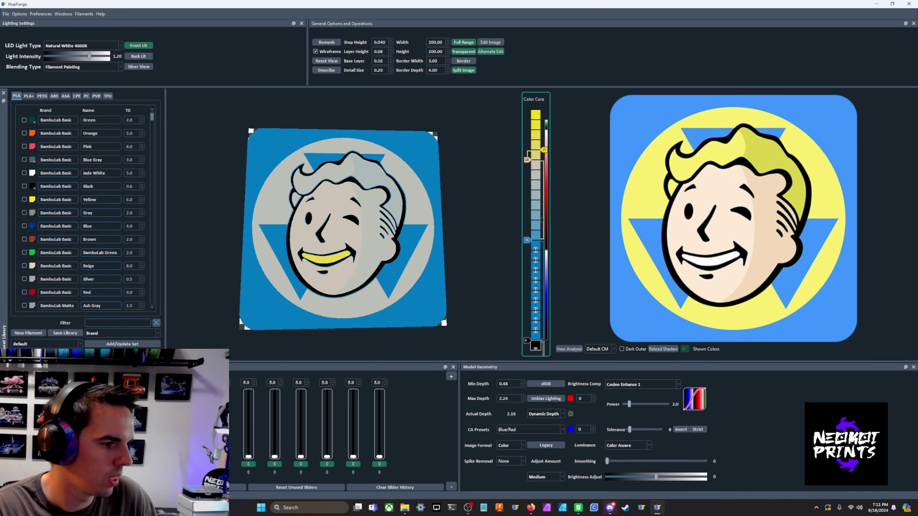
Add BambuLab Basic Jade White at layer 27 of the color core and set the Basic Beige filament's TD to 1.0
mouse_move(33, 173)
mouse_down()
mouse_move(531, 334)
mouse_move(528, 130)
mouse_move(526, 149)
mouse_move(544, 170)
mouse_move(544, 210)
mouse_move(545, 200)
mouse_up()
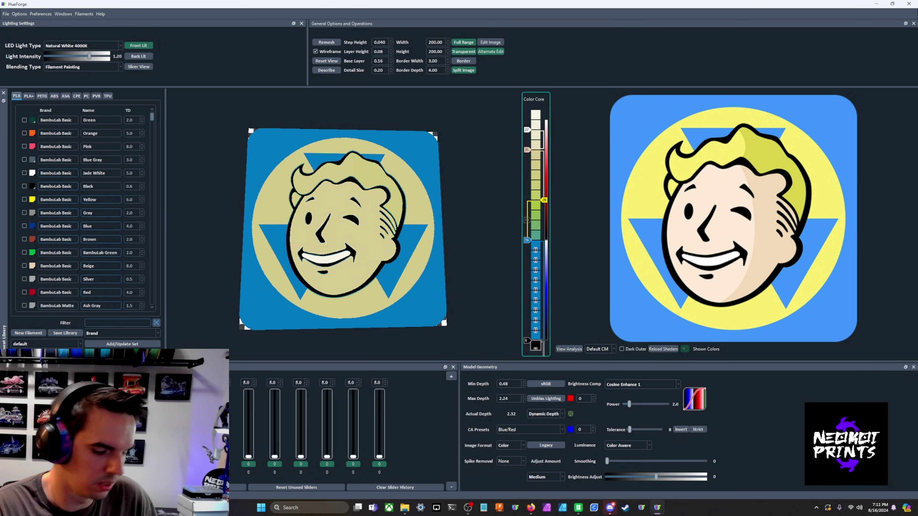
text(1)
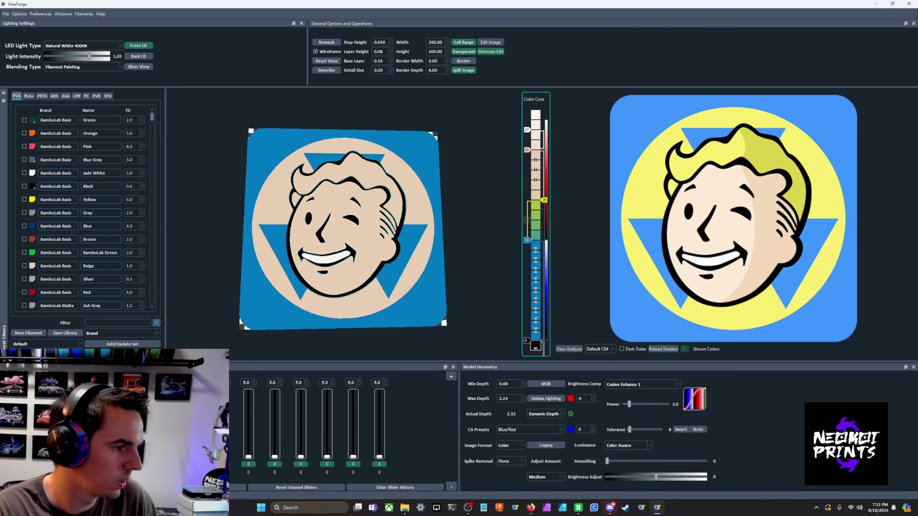
Raise the yellow slider to layer 24 in the color core
drag(544, 199, 544, 159)
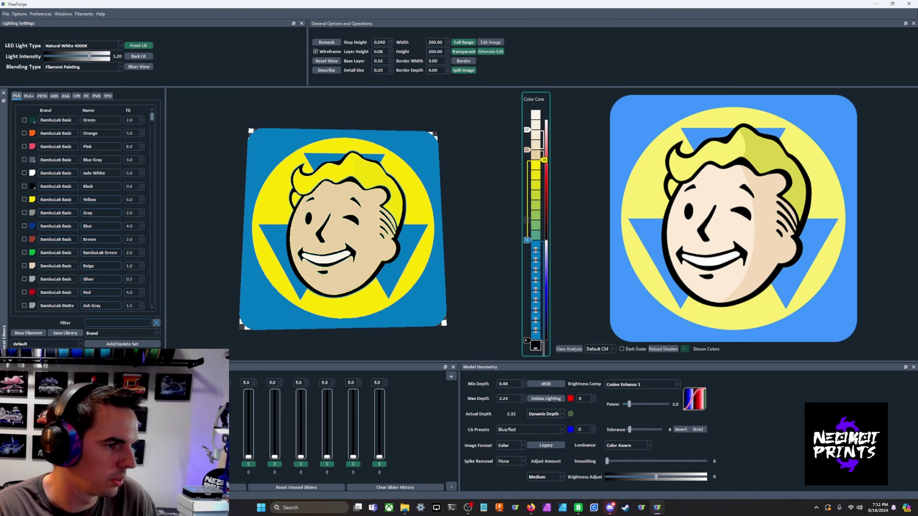
drag(377, 267, 403, 264)
scroll(401, 275, up, 4)
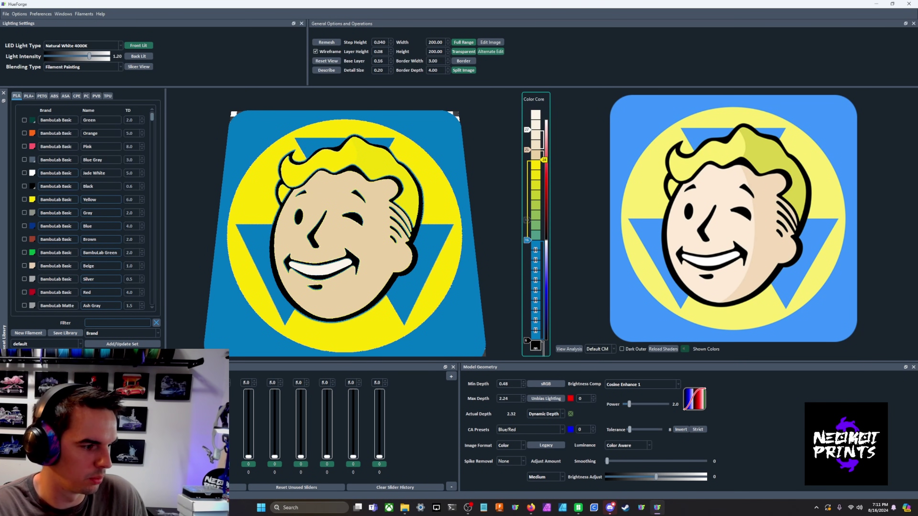
drag(357, 275, 396, 275)
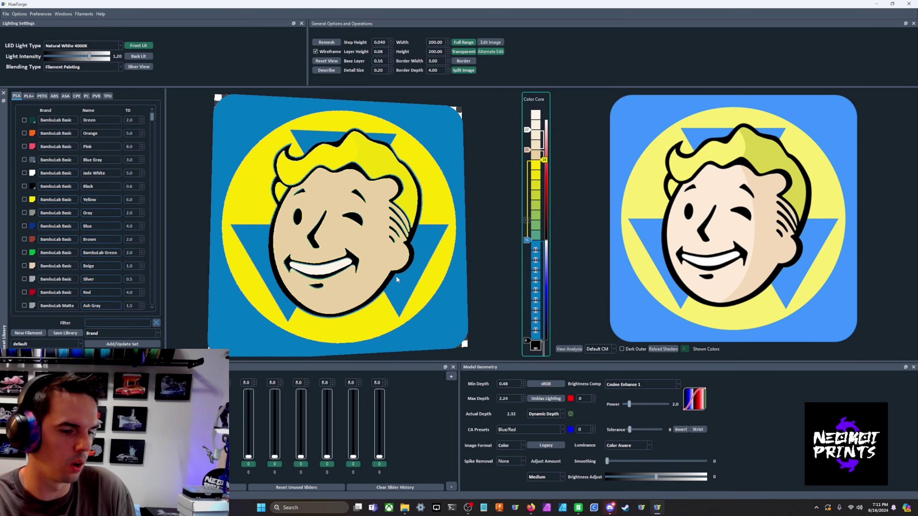
Set the luminance method to Color Match and show the mesh core's colors on the model
click(614, 446)
click(623, 489)
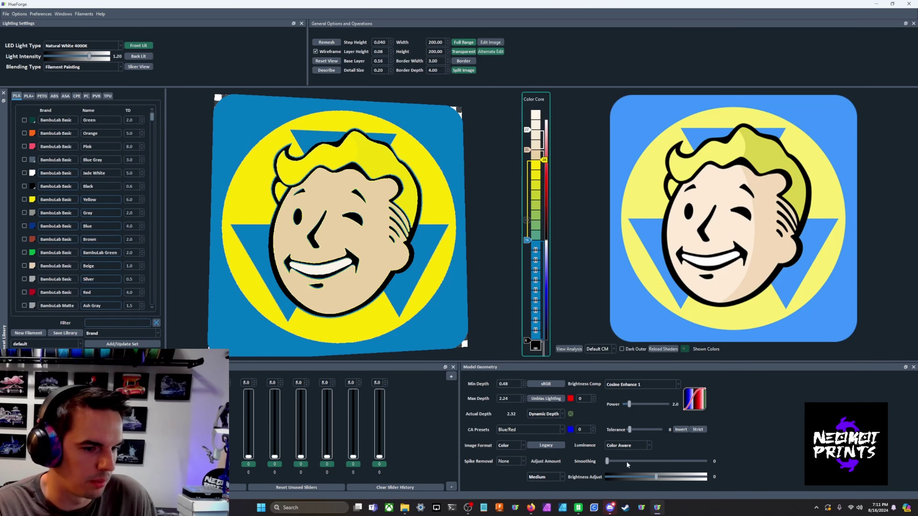
click(629, 445)
click(626, 486)
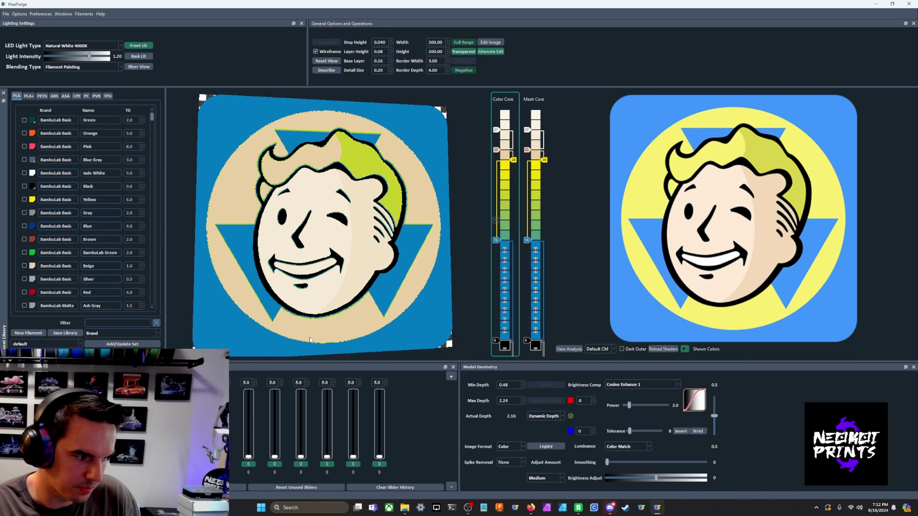
click(529, 98)
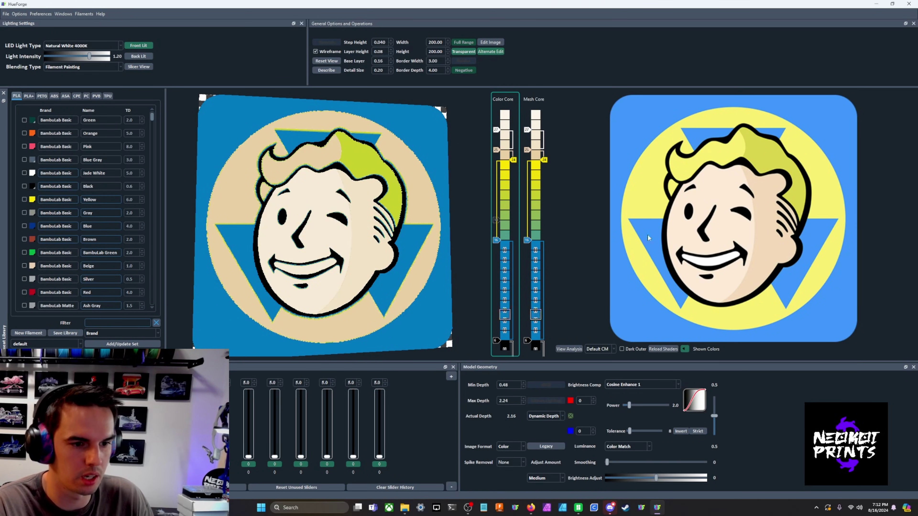
click(685, 349)
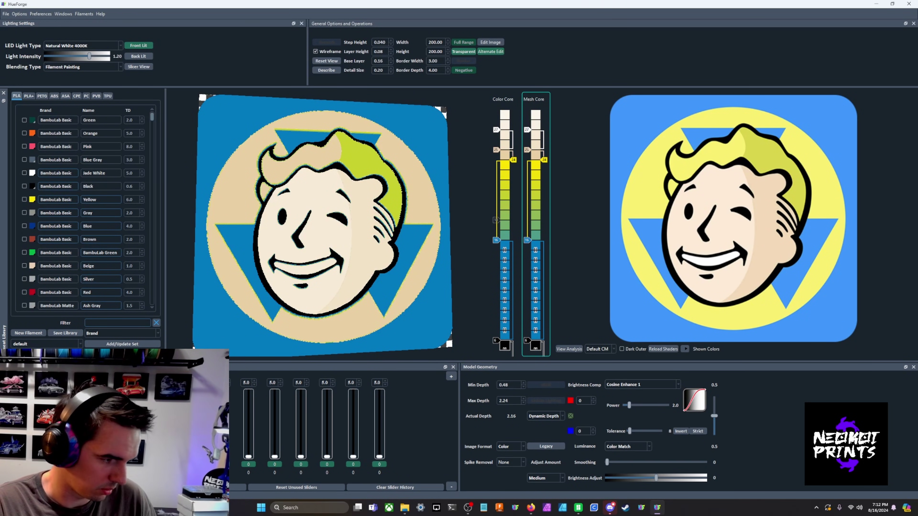
Reduce the mesh core to the marine blue filament and add the light yellow sampled from the source image above it
drag(527, 240, 527, 341)
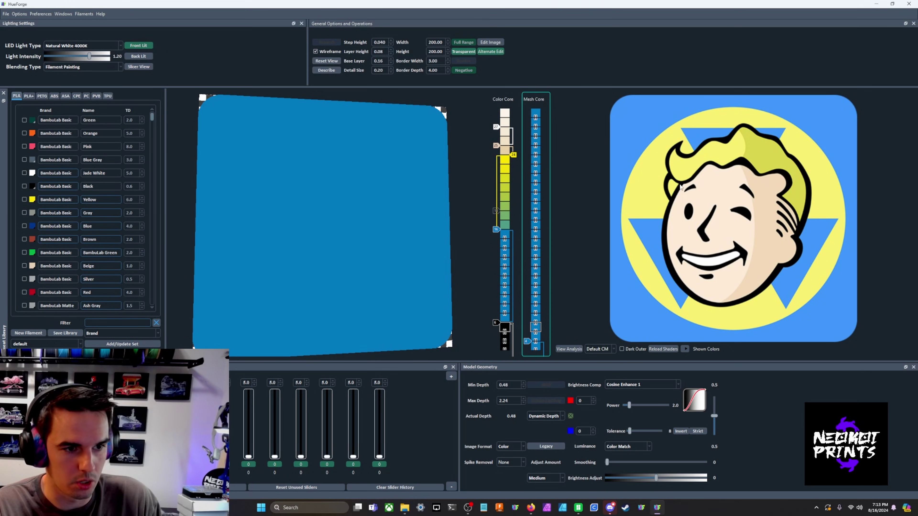
mouse_move(673, 190)
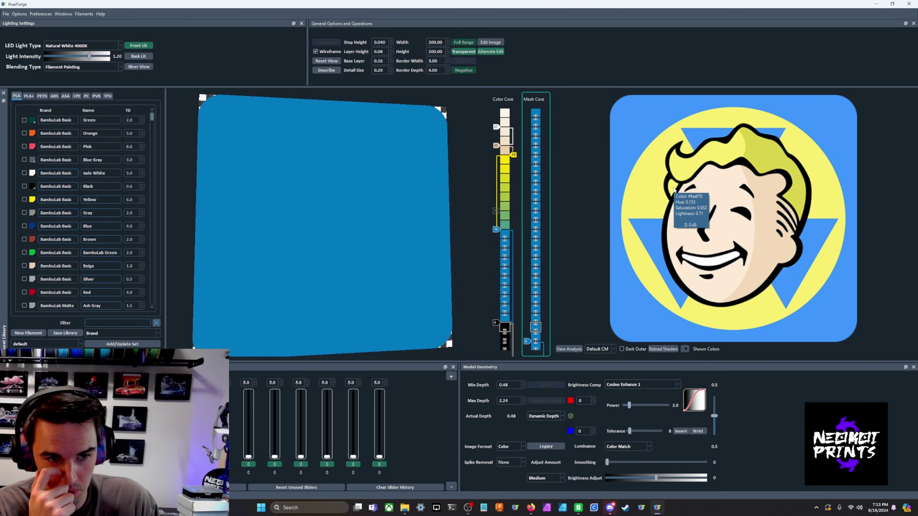
mouse_move(674, 190)
mouse_down()
mouse_move(585, 197)
mouse_move(656, 181)
mouse_move(536, 258)
mouse_up()
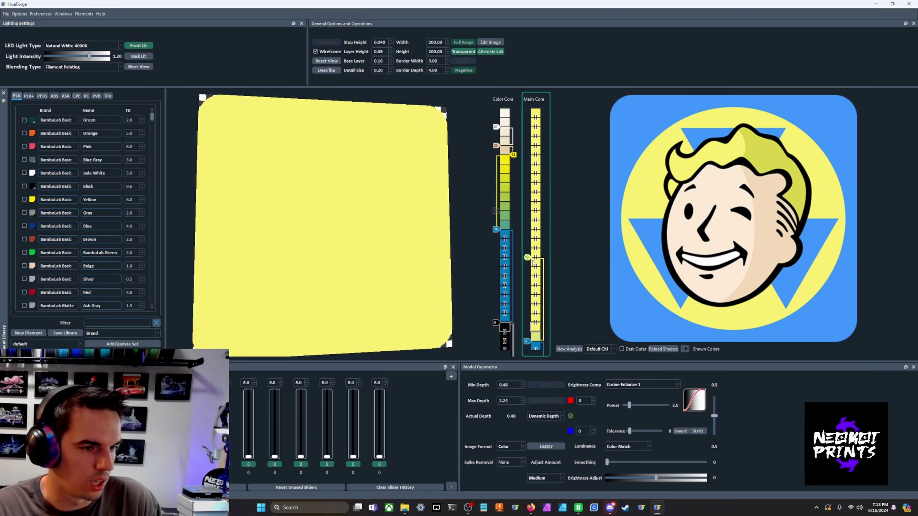
Place the mesh core's light yellow slider at layer 12 and its marine blue slider at layer 7
drag(532, 260, 532, 267)
drag(530, 344, 532, 341)
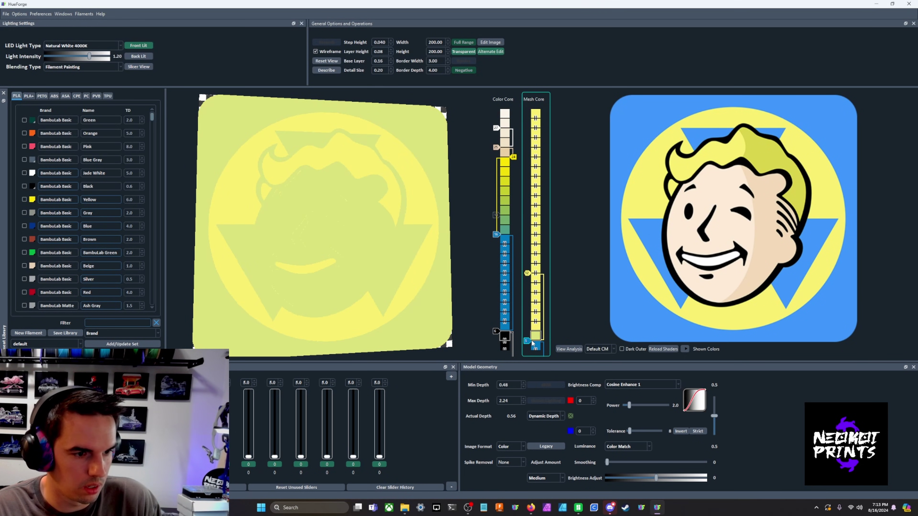
click(530, 326)
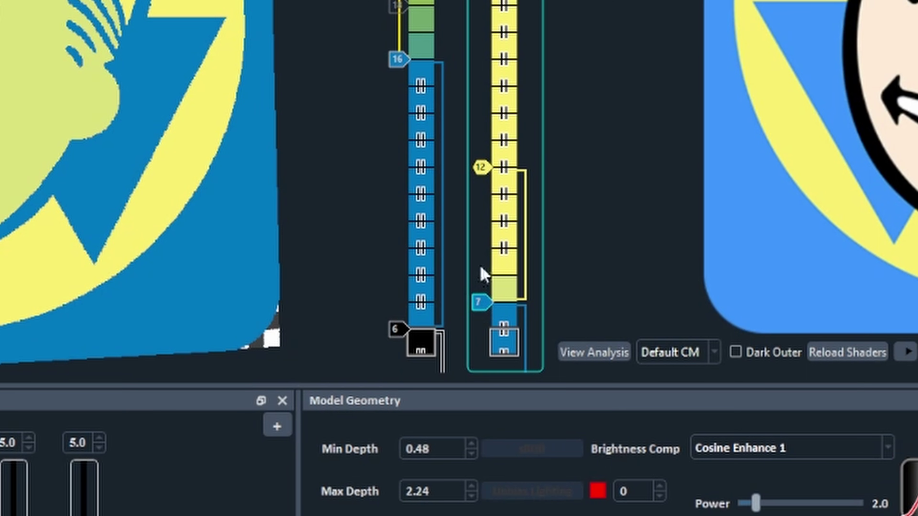
click(478, 166)
click(482, 303)
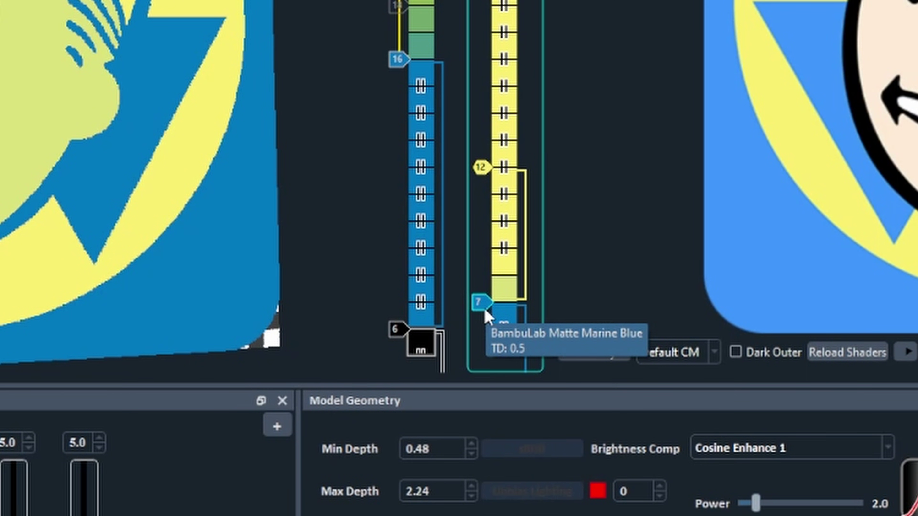
click(481, 167)
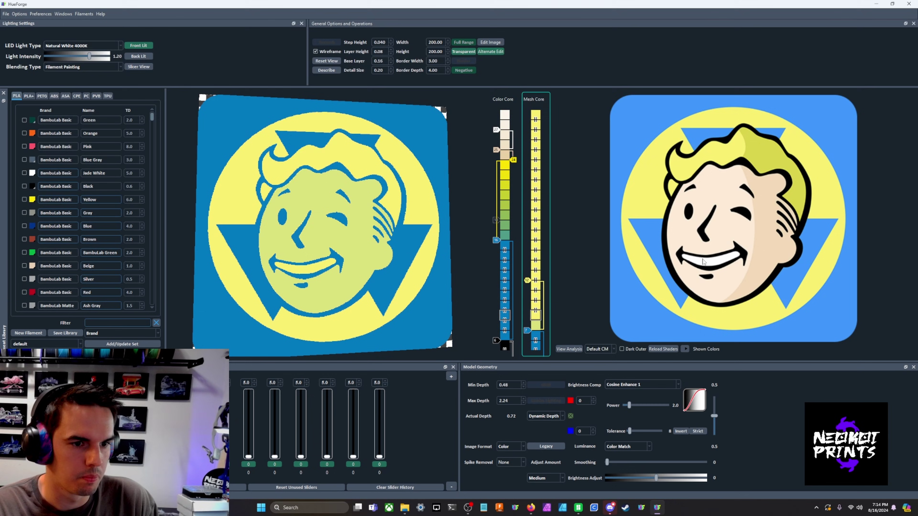
Add source image colors to the mesh core: light skin at layer 16, shaded skin at 18, black at 9, white at 27, shaded hair at 13
drag(682, 236, 536, 239)
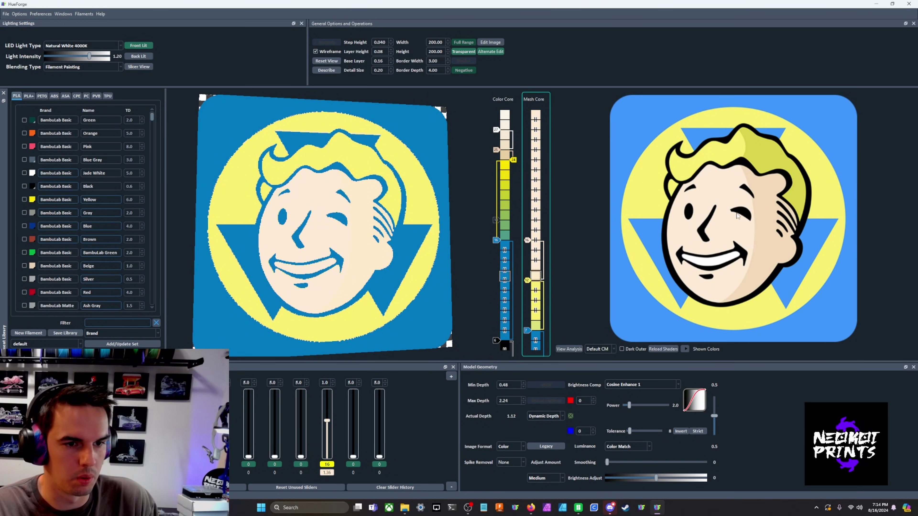
click(535, 220)
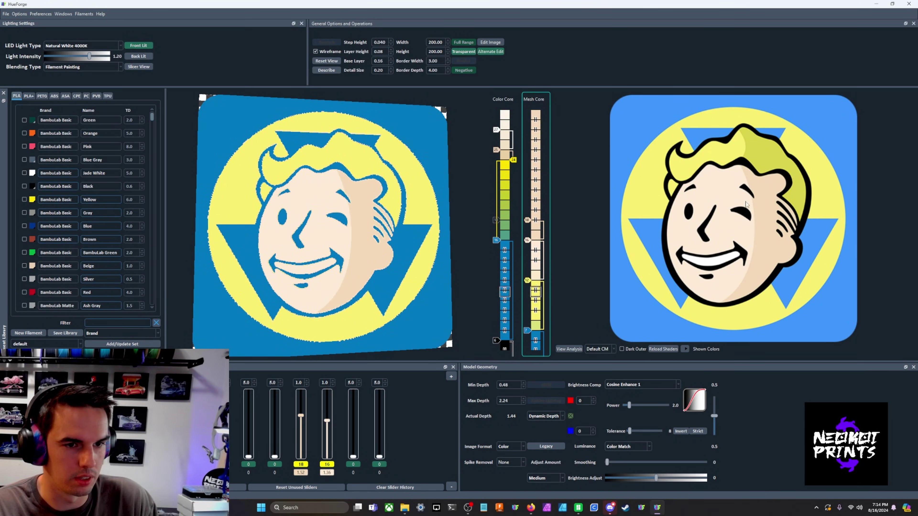
click(535, 310)
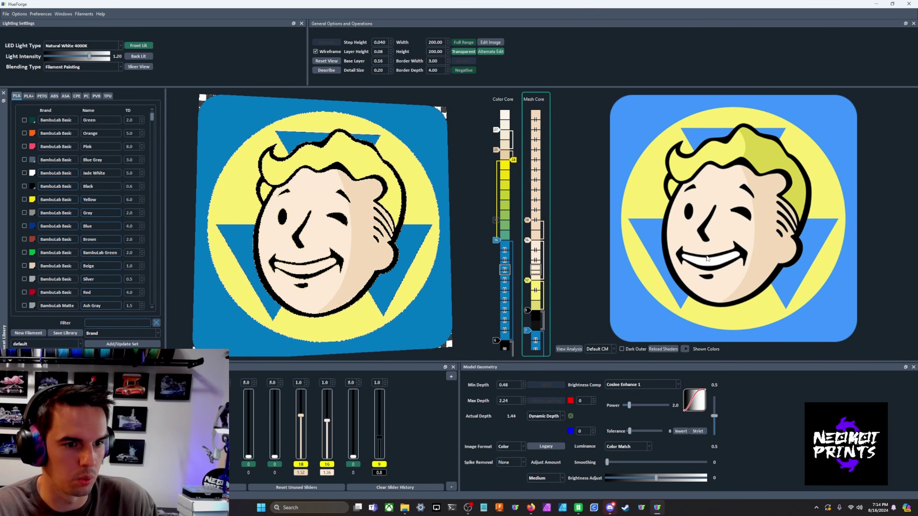
click(538, 131)
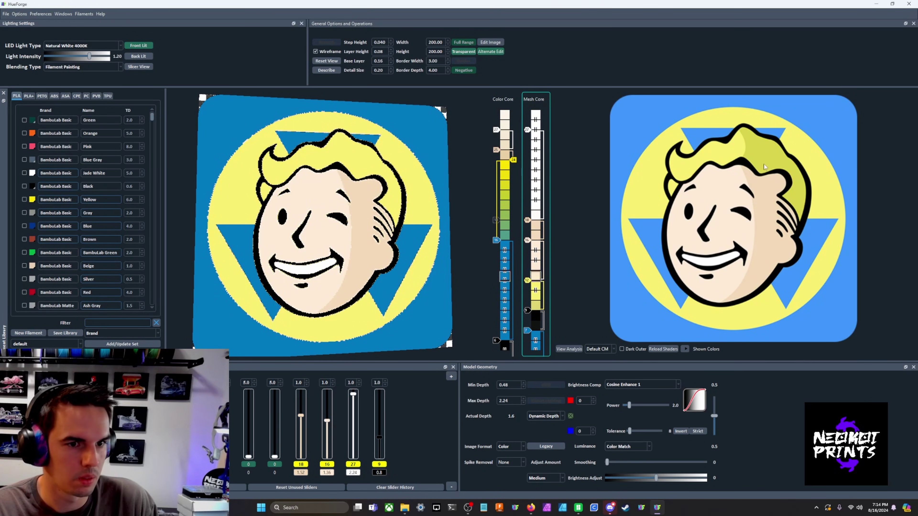
click(536, 273)
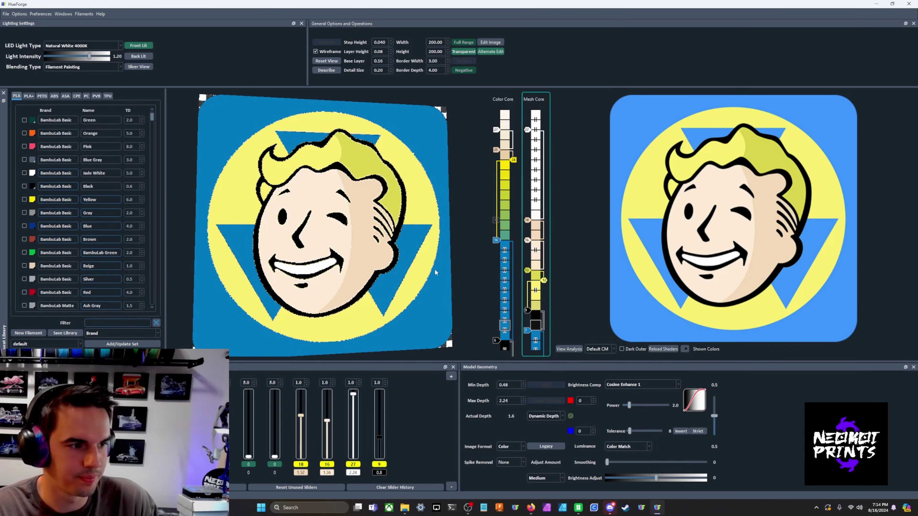
Examine the model's relief and the color edges on the face, hair and outlines from several angles
mouse_move(435, 272)
mouse_down()
mouse_move(428, 263)
mouse_move(444, 279)
mouse_up()
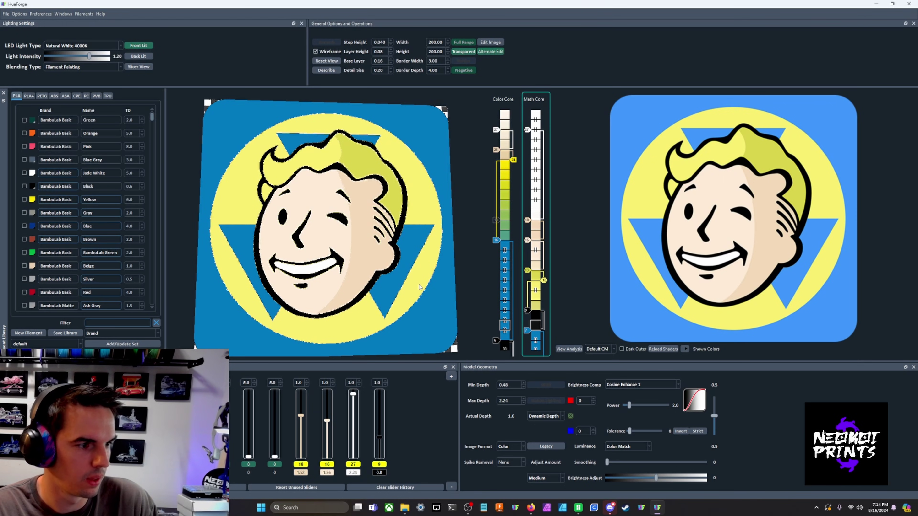
drag(423, 285, 455, 285)
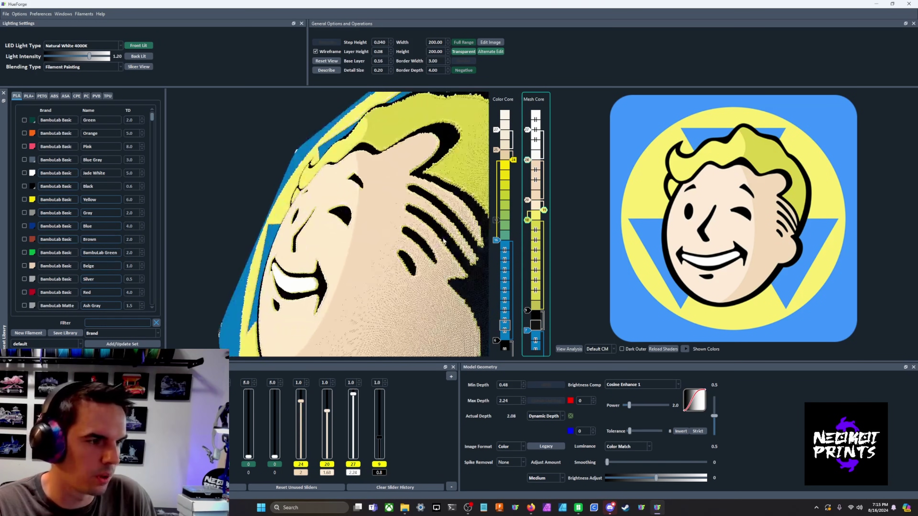
scroll(456, 251, down, 2)
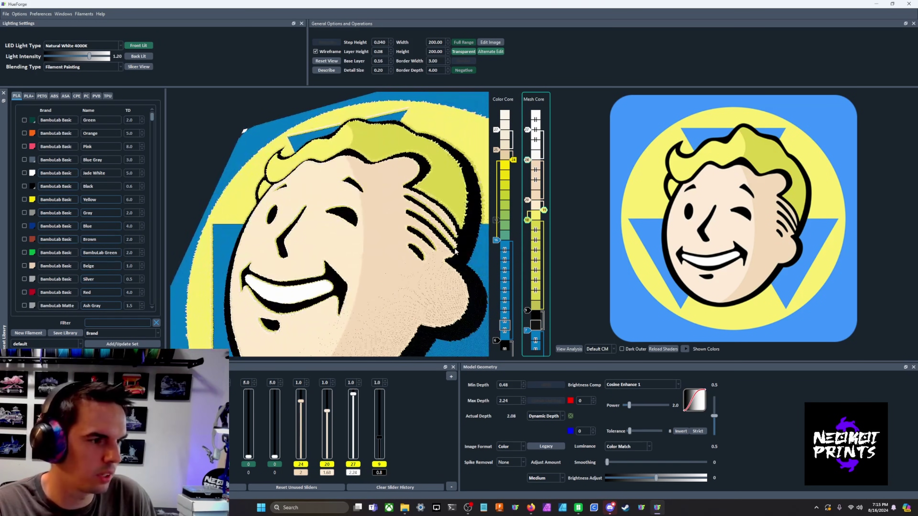
drag(456, 250, 450, 277)
middle_drag(451, 279, 404, 267)
drag(405, 266, 450, 256)
middle_drag(347, 254, 405, 254)
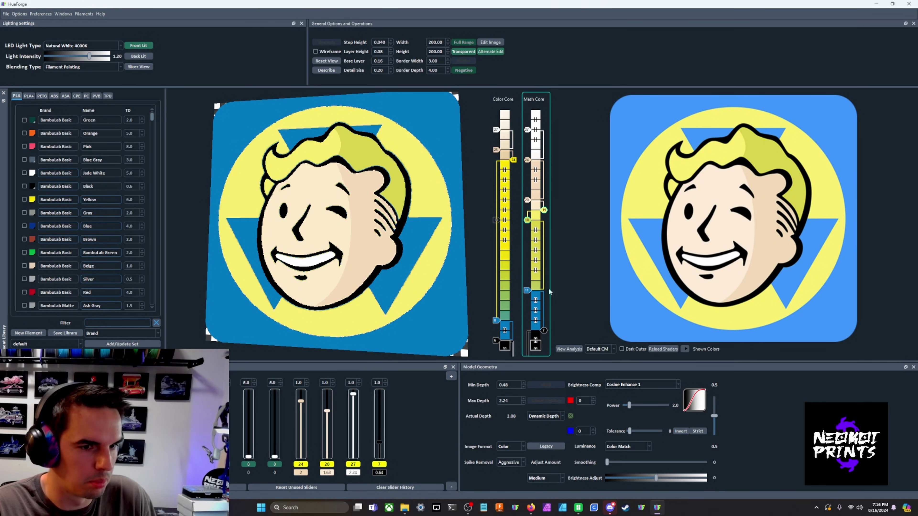
Show the color core's colors on the model instead of the mesh core's
drag(459, 252, 358, 228)
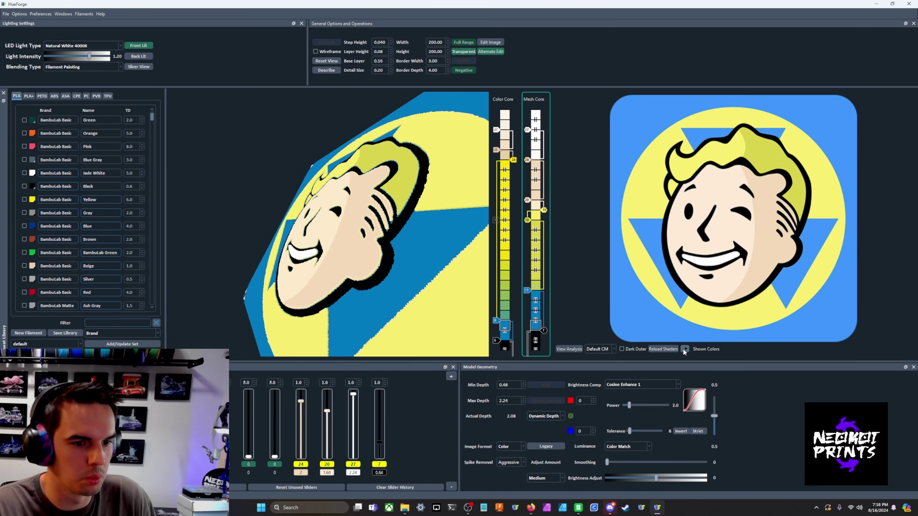
click(684, 349)
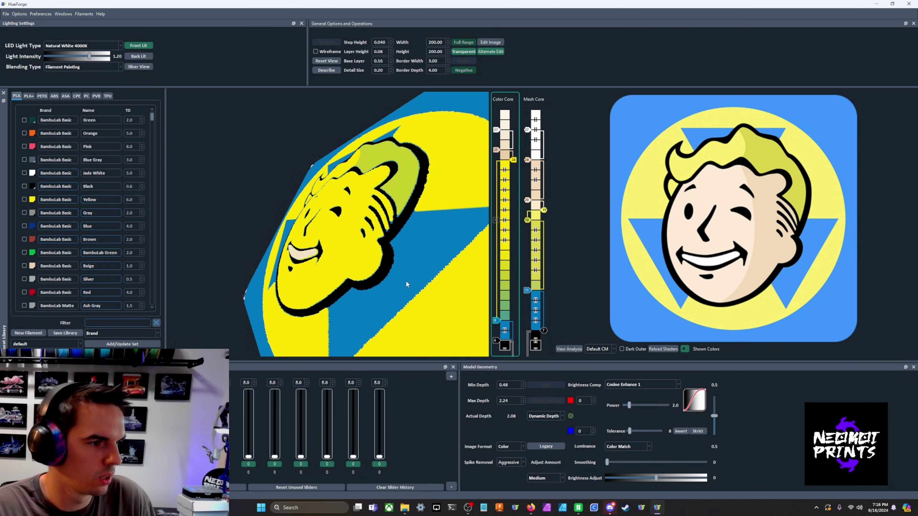
drag(433, 261, 458, 276)
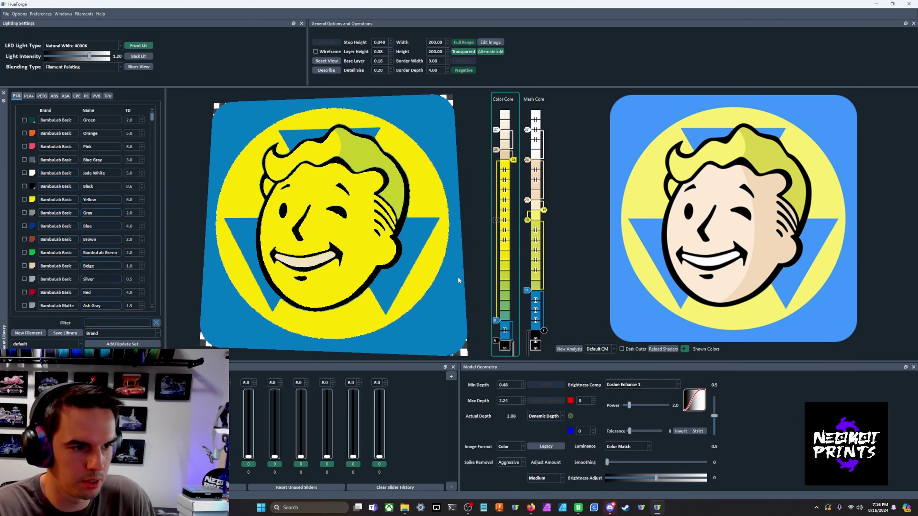
Lower the color core's yellow slider to layer 19 and its beige slider to layer 24
drag(510, 173, 503, 216)
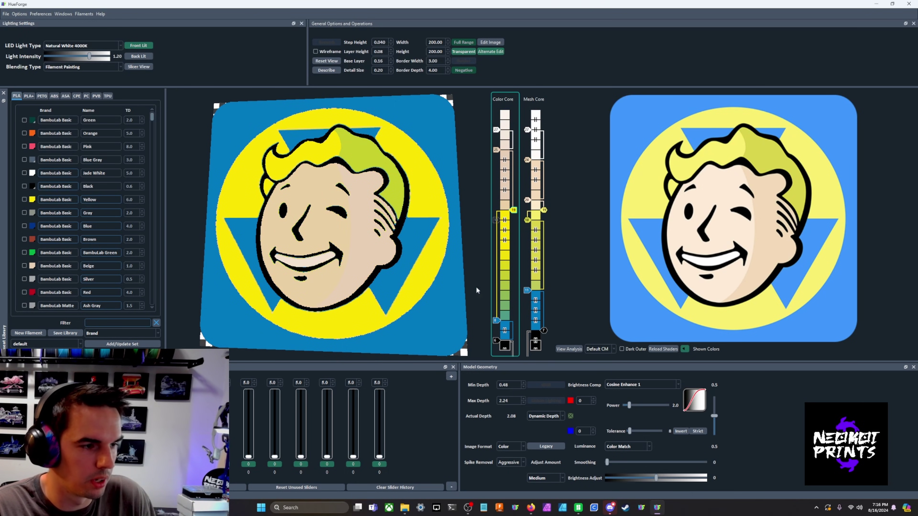
drag(478, 290, 433, 279)
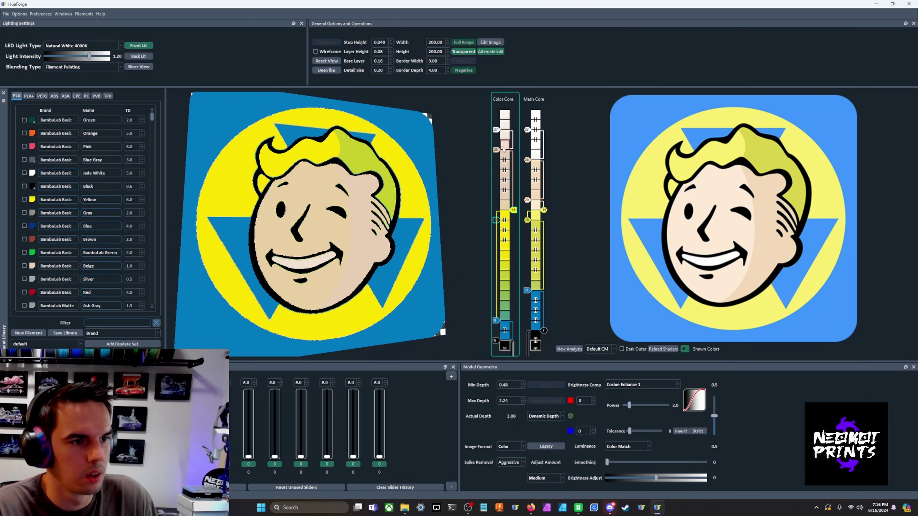
drag(505, 148, 507, 169)
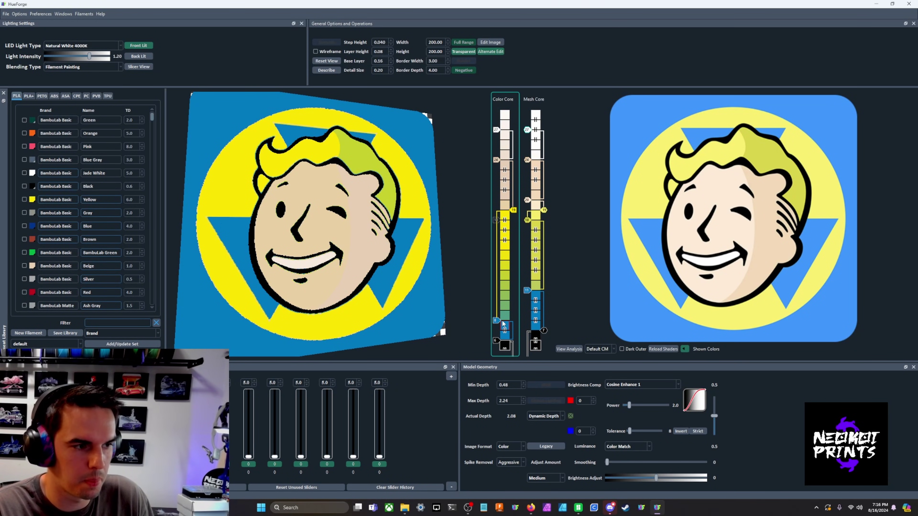
drag(503, 323, 502, 321)
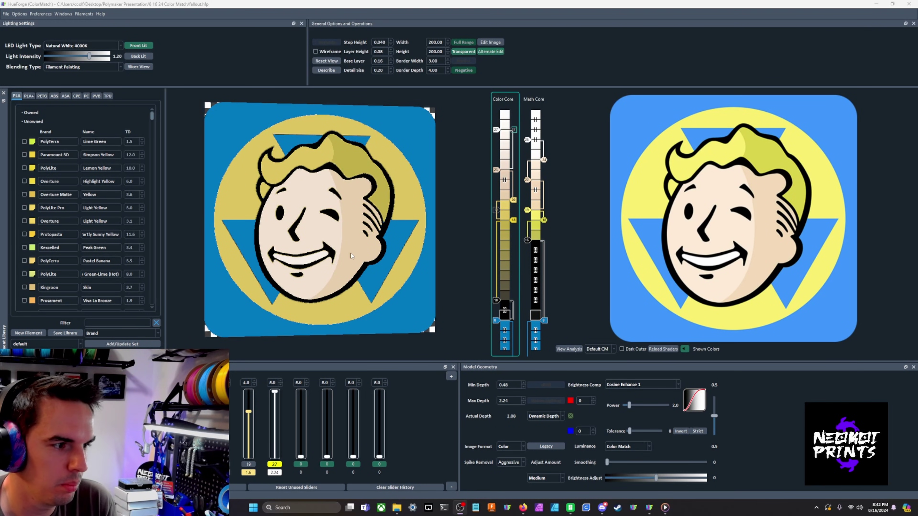
Examine the saved Vault Boy model up close, comparing its brighter color preview with the normal one
drag(359, 270, 384, 278)
scroll(348, 256, up, 3)
scroll(385, 284, down, 3)
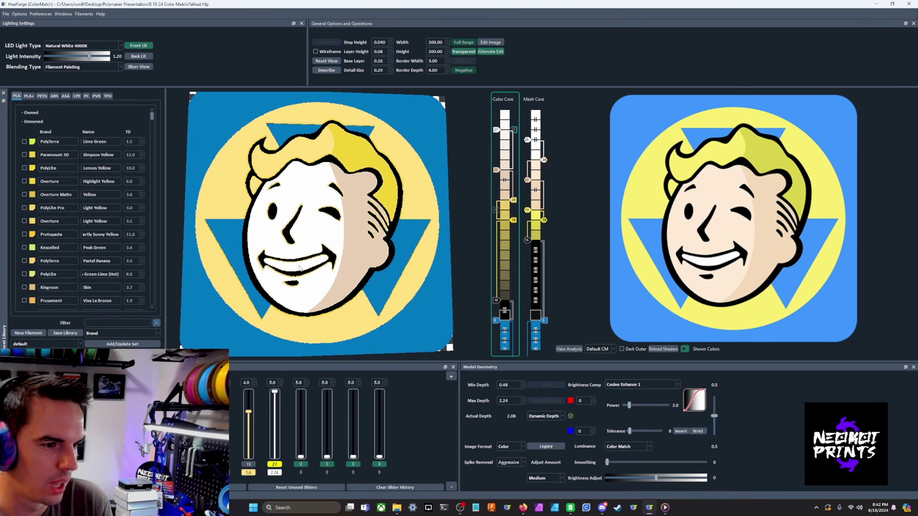
key(space)
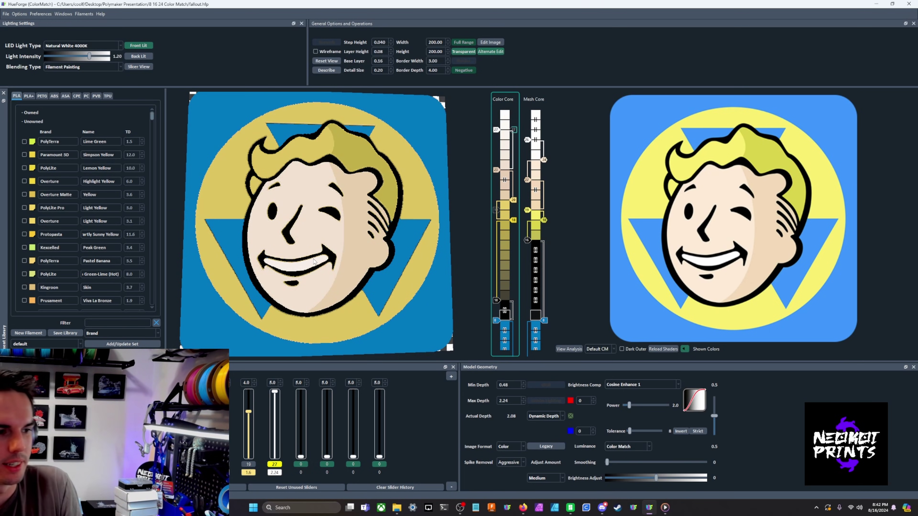